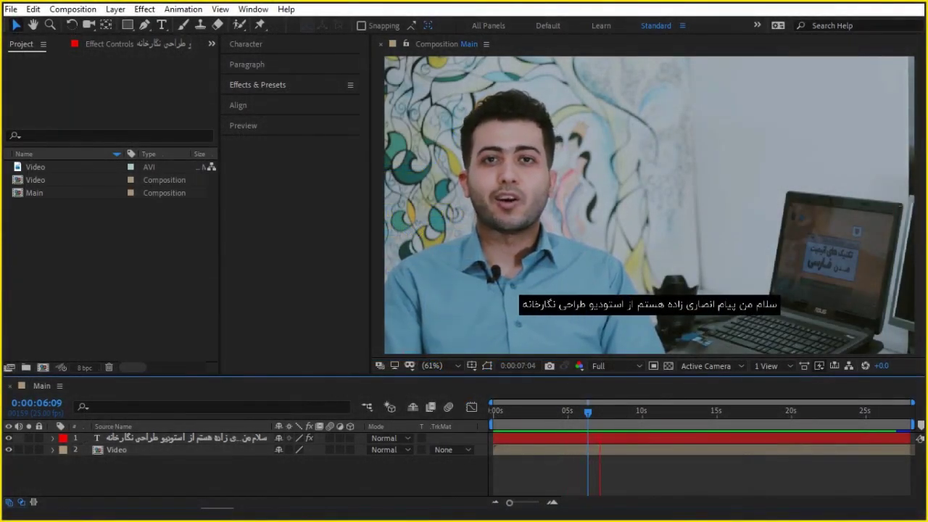
# - Create Comp 1, a new 1280×720, 28-second composition, with default settings
pyautogui.rightClick(89, 231)
pyautogui.click(110, 233)
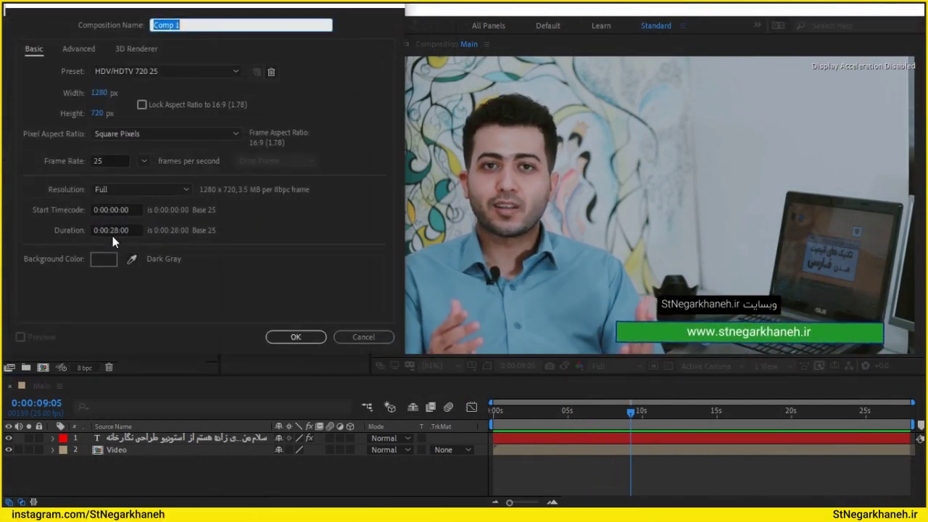
pyautogui.press('Return')
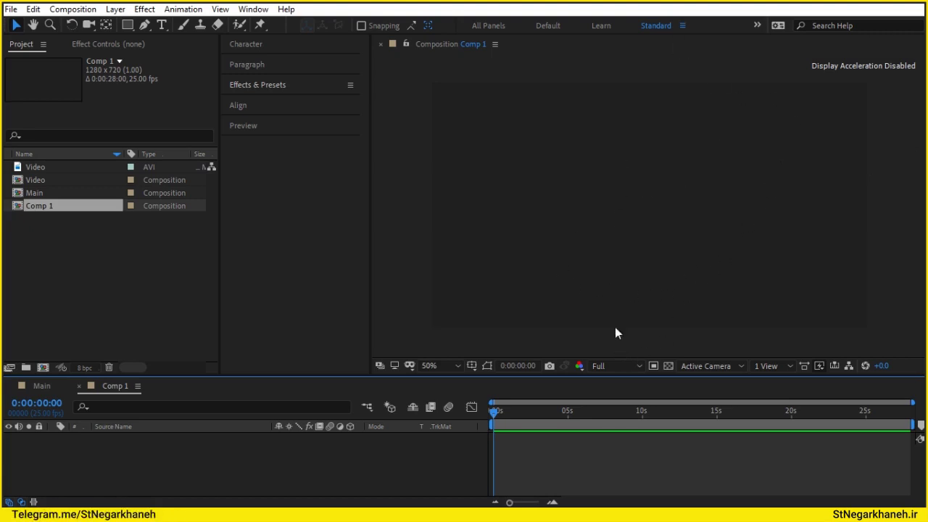
# - Add a text layer reading 'سلام ای آموزش افترافکته', fixing typos along the way
pyautogui.click(161, 25)
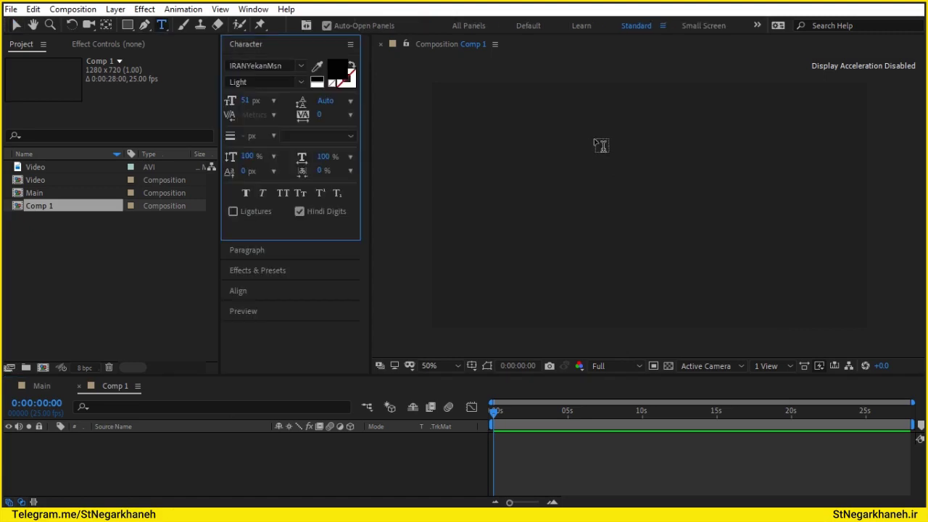
pyautogui.click(690, 202)
pyautogui.write('s')
pyautogui.hotkey('ctrl', 'a')
pyautogui.press('BackSpace')
pyautogui.write('سلت')
pyautogui.press('BackSpace')
pyautogui.write('ا')
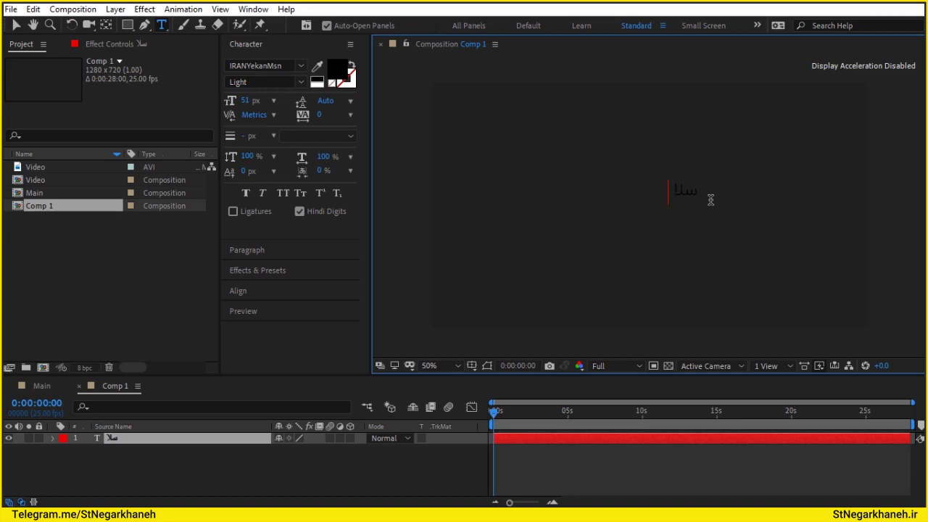
pyautogui.press('BackSpace')
pyautogui.write('م')
pyautogui.press('BackSpace')
pyautogui.write('ام')
pyautogui.write(' ای آموزش افترافکته')
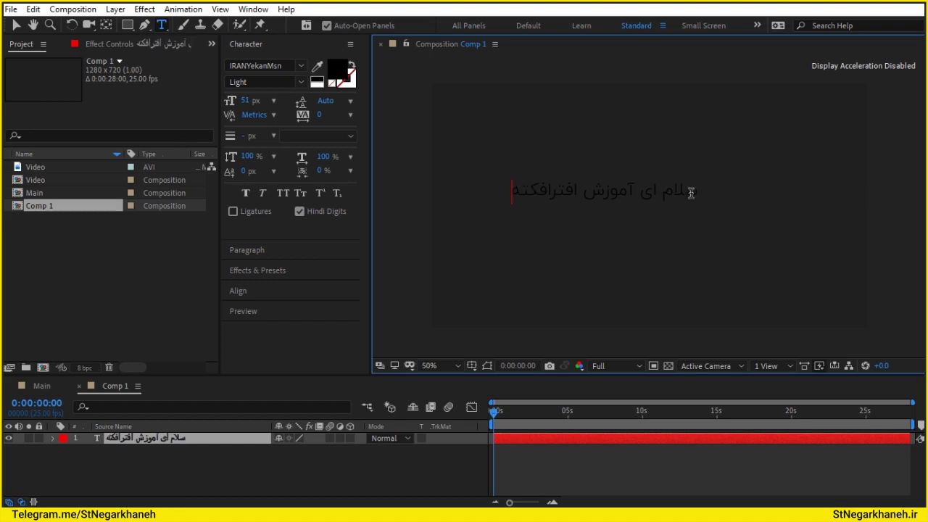
pyautogui.write('ن')
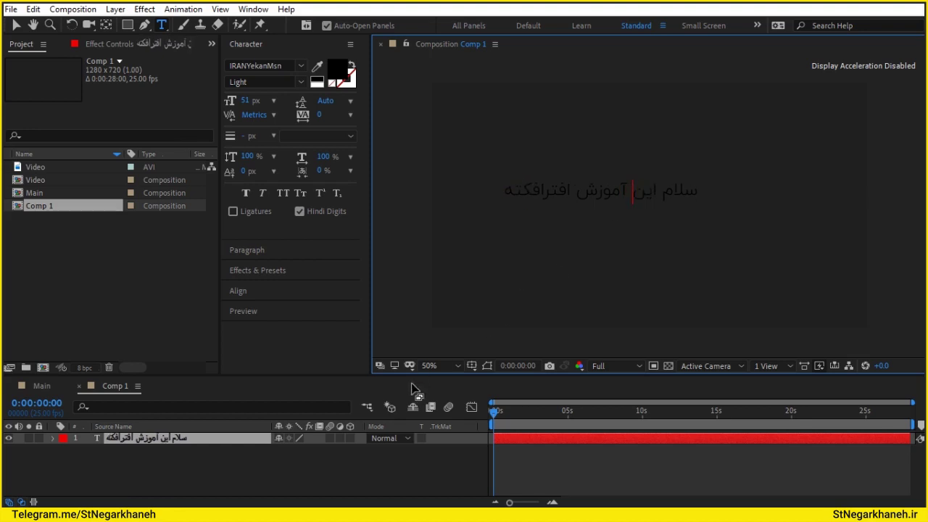
# - Correct the second word to این and move the text nearer the composition centre
pyautogui.click(391, 468)
pyautogui.click(200, 438)
pyautogui.click(16, 25)
pyautogui.click(628, 195)
pyautogui.moveTo(635, 195); pyautogui.dragTo(678, 229)
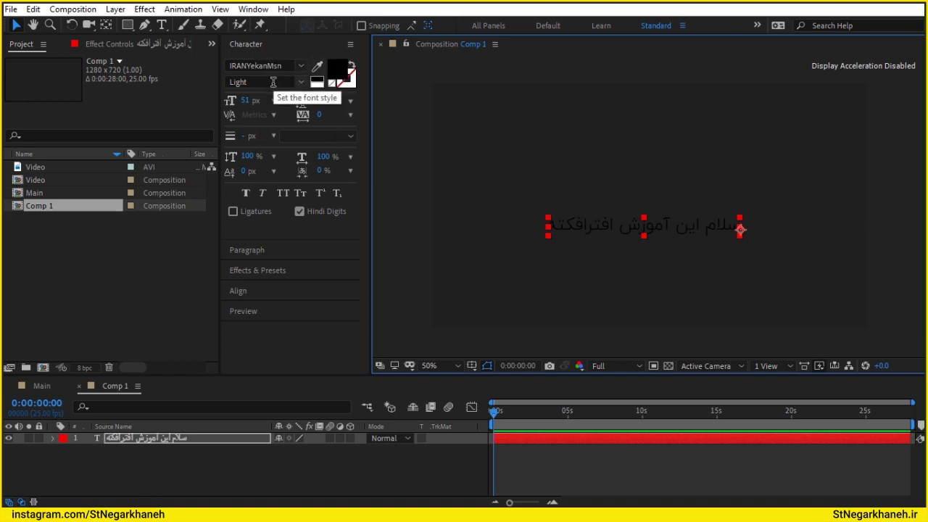
# - Check the Character and Paragraph settings: right-aligned, right-to-left direction
pyautogui.click(259, 44)
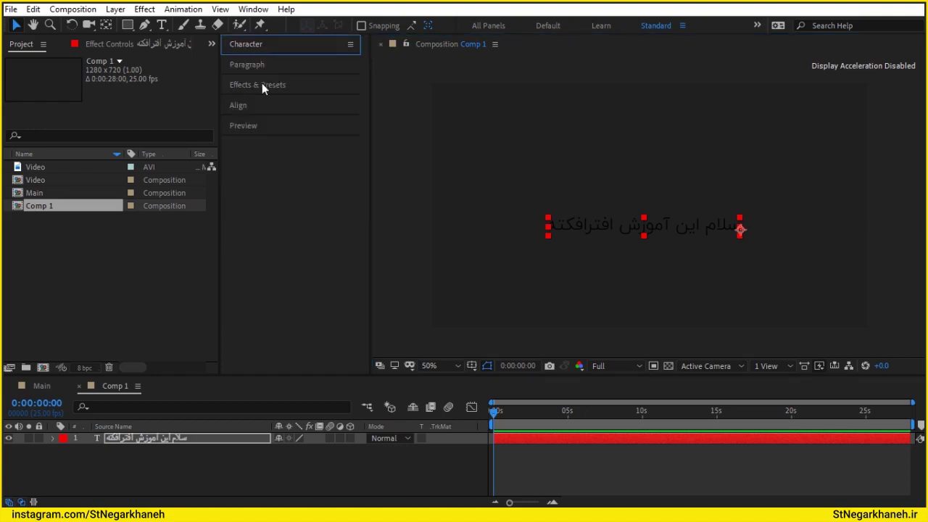
pyautogui.click(266, 65)
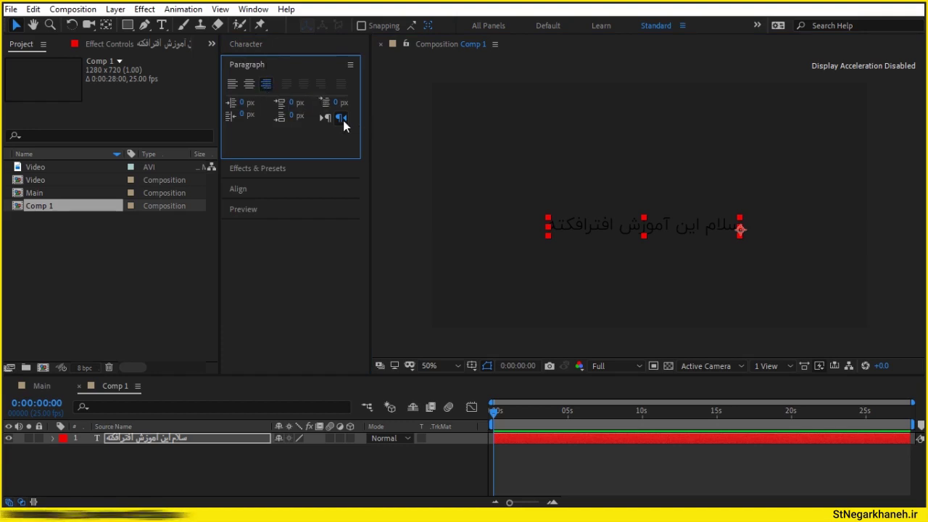
pyautogui.click(274, 64)
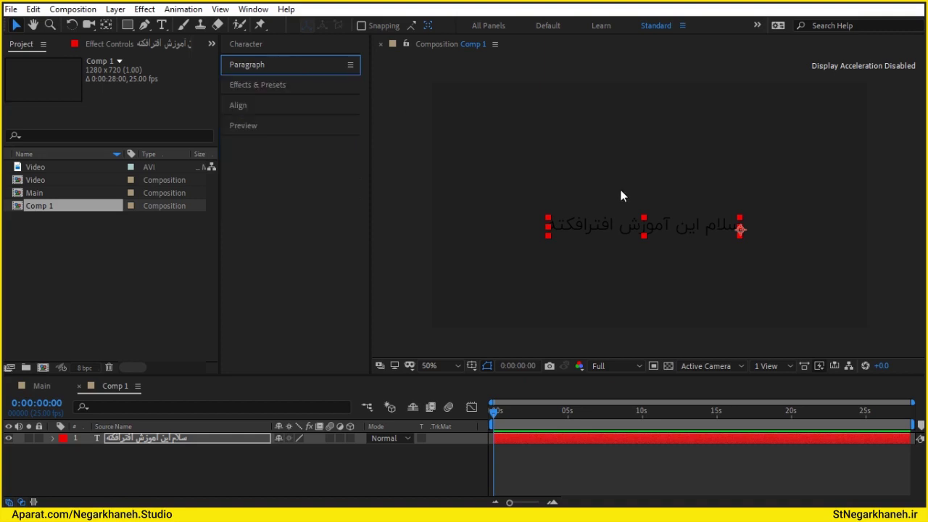
# - Apply a Fill effect to the text layer with colour FFFFFF
pyautogui.click(276, 85)
pyautogui.write('پ')
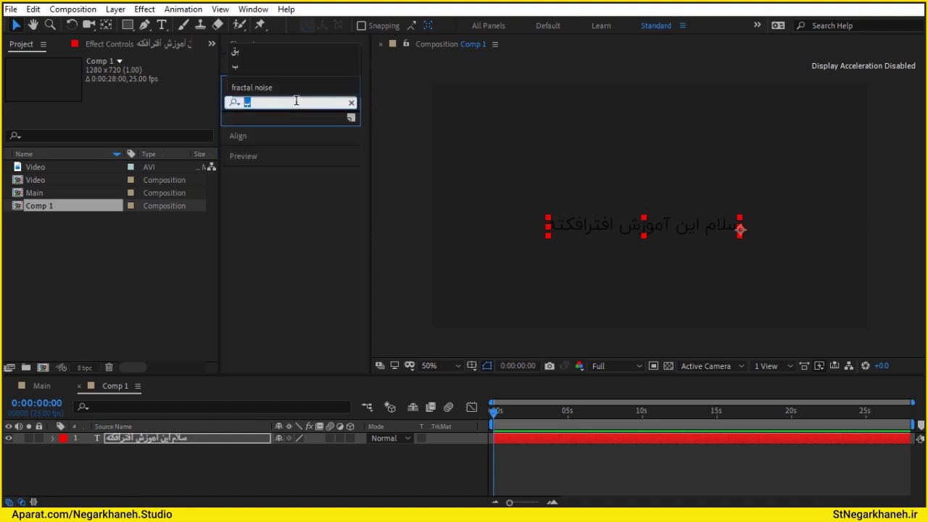
pyautogui.write('fill')
pyautogui.moveTo(272, 197); pyautogui.dragTo(682, 222)
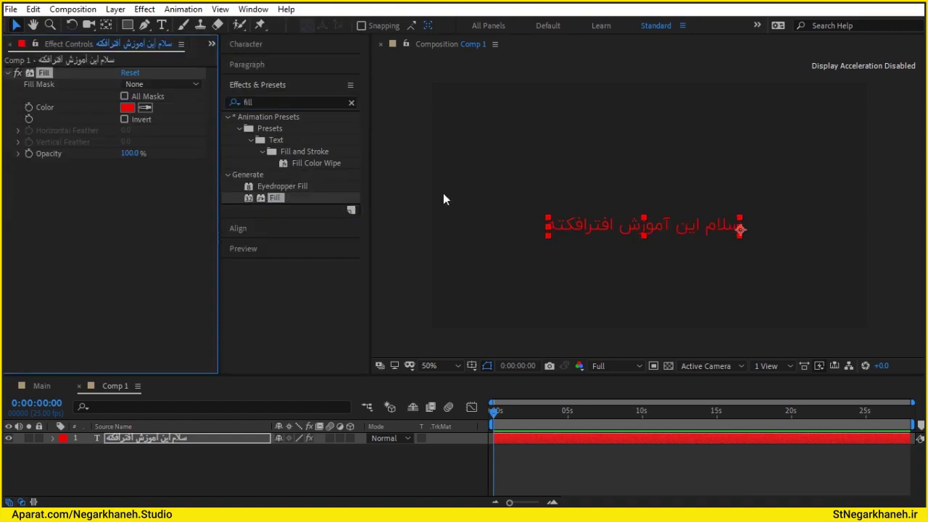
pyautogui.click(127, 107)
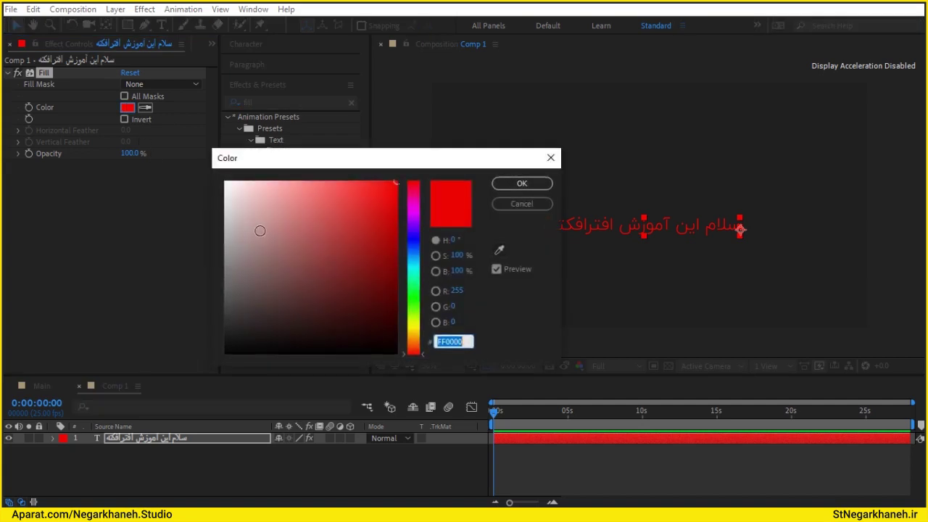
pyautogui.write('ffffff')
pyautogui.click(520, 183)
# - Add the CC RepeTile effect to the text layer below Fill
pyautogui.click(309, 102)
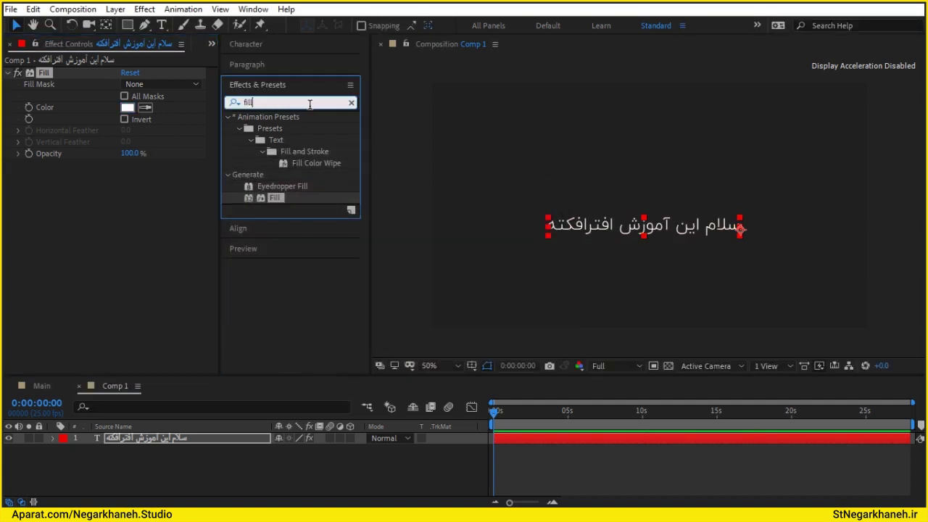
pyautogui.write('cc')
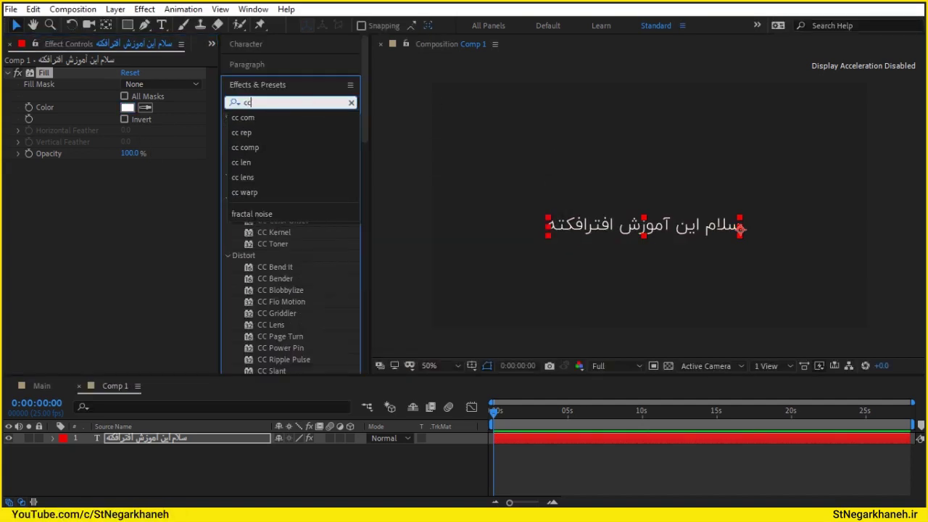
pyautogui.write(' rep')
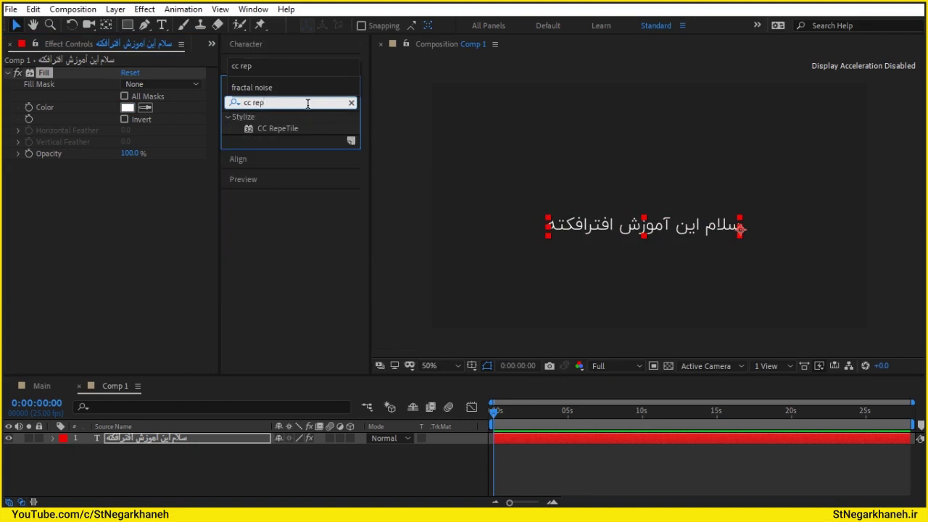
pyautogui.moveTo(294, 130); pyautogui.dragTo(102, 187)
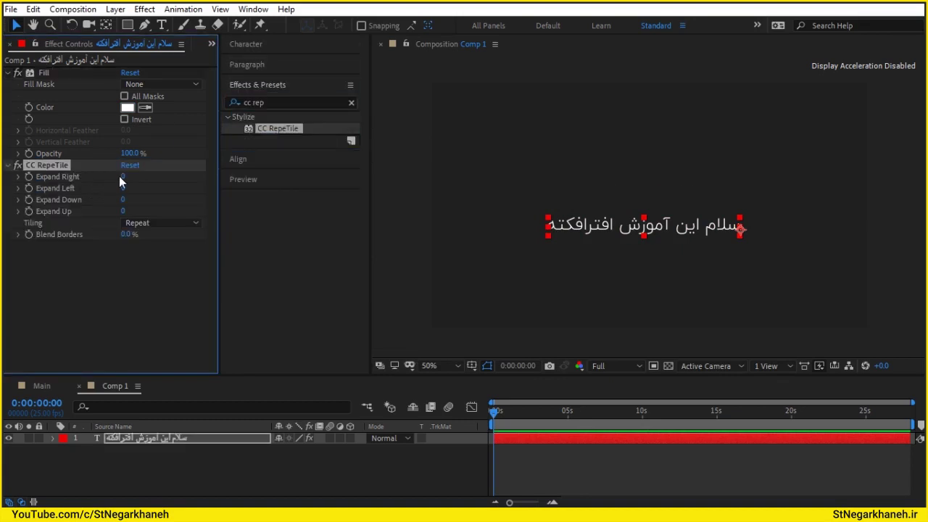
# - Set CC RepeTile's Expand Right, Left, Down and Up each to 10
pyautogui.click(124, 177)
pyautogui.write('400')
pyautogui.press('Tab')
pyautogui.press('Tab')
pyautogui.click(123, 178)
pyautogui.write('1')
pyautogui.press('Tab')
pyautogui.write('10')
pyautogui.press('Tab')
pyautogui.write('10')
pyautogui.press('Tab')
pyautogui.write('10')
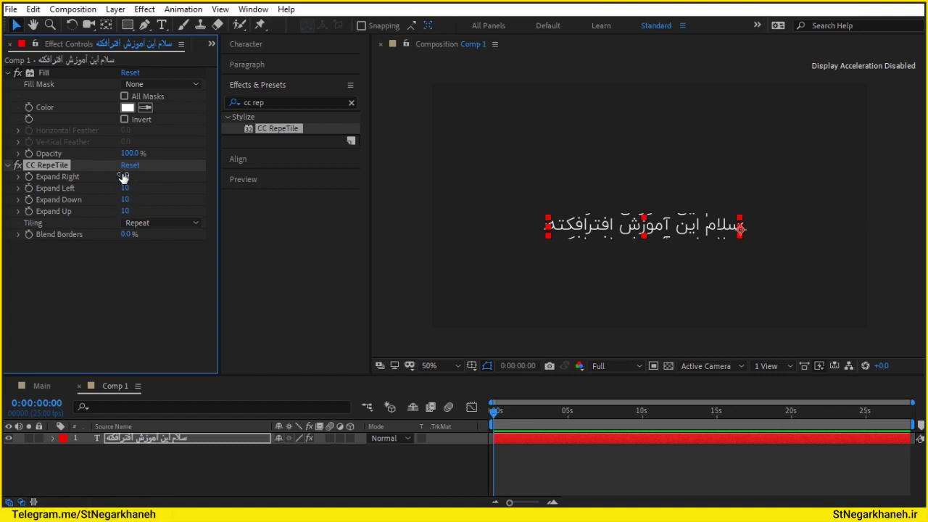
pyautogui.click(142, 298)
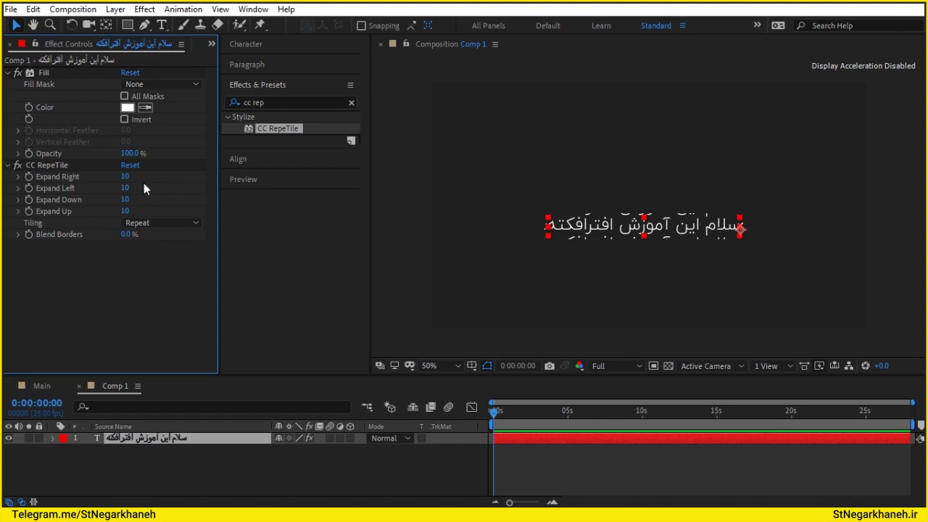
pyautogui.click(319, 97)
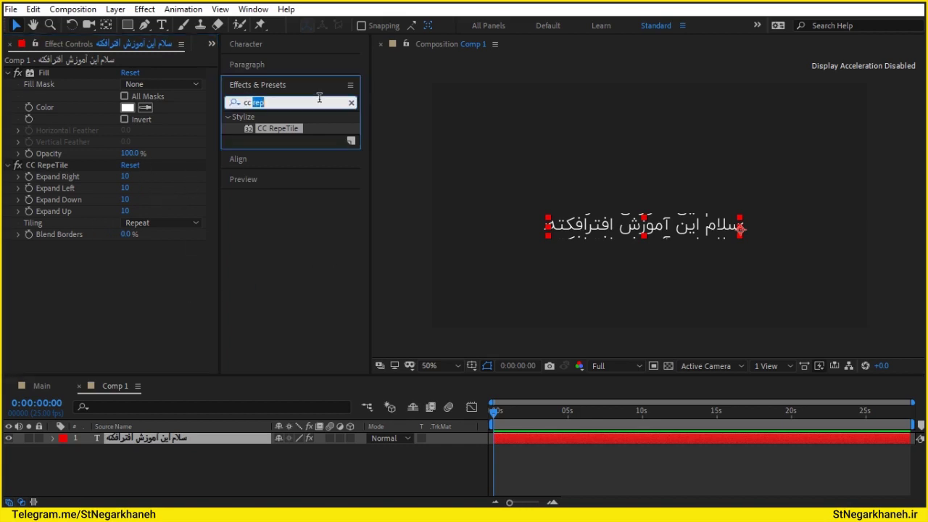
# - Add Shift Channels to the text layer with the alpha taken from Full On
pyautogui.write('shfi')
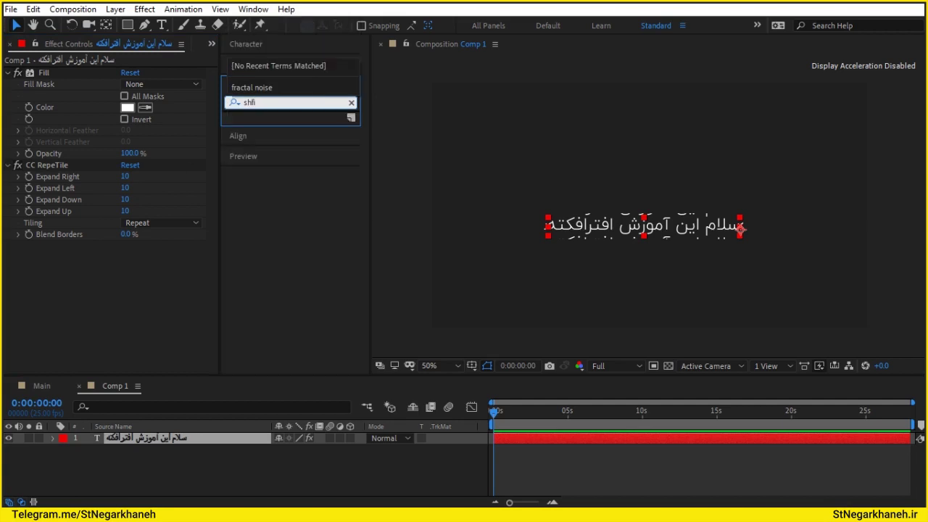
pyautogui.press('BackSpace')
pyautogui.press('BackSpace')
pyautogui.write('i')
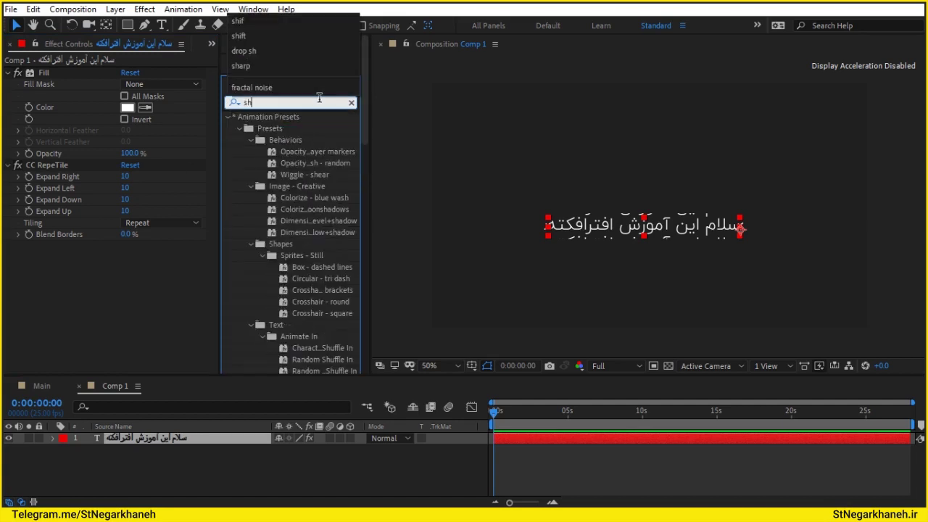
pyautogui.write('f')
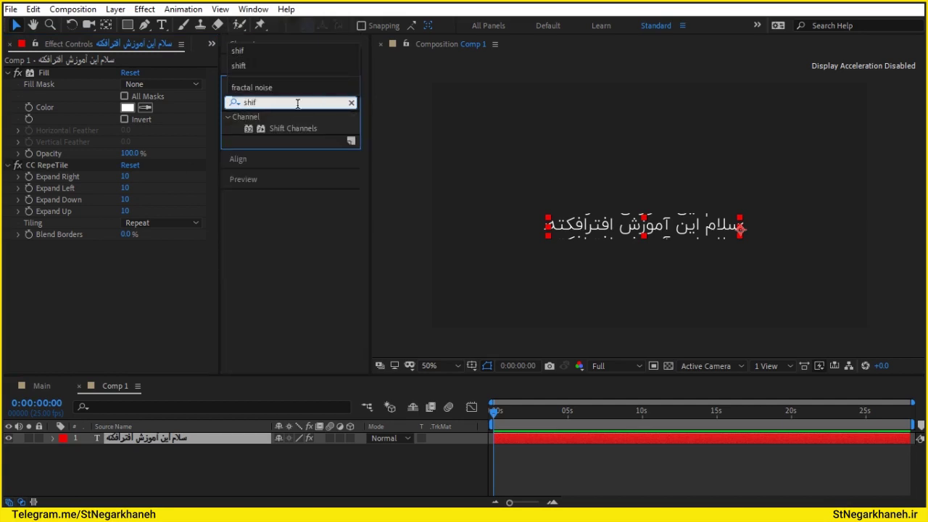
pyautogui.moveTo(293, 128); pyautogui.dragTo(69, 259)
pyautogui.click(156, 257)
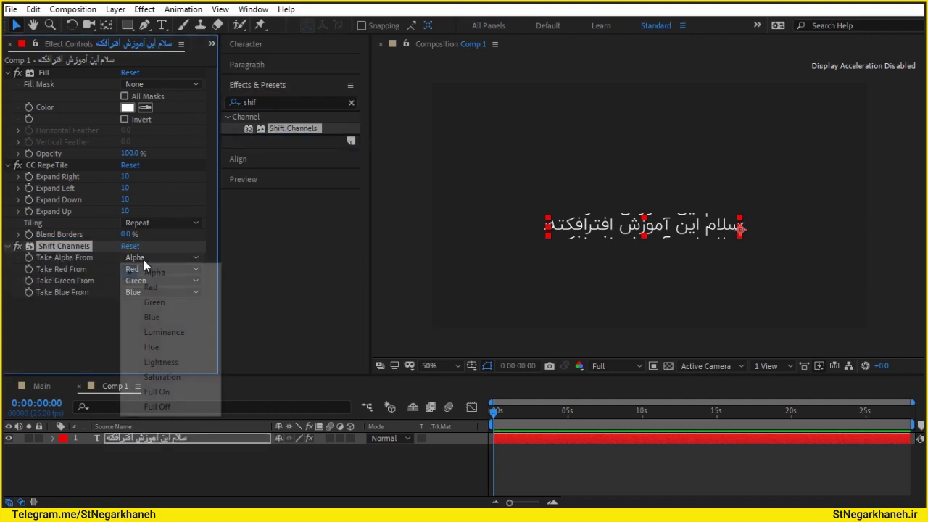
pyautogui.click(172, 395)
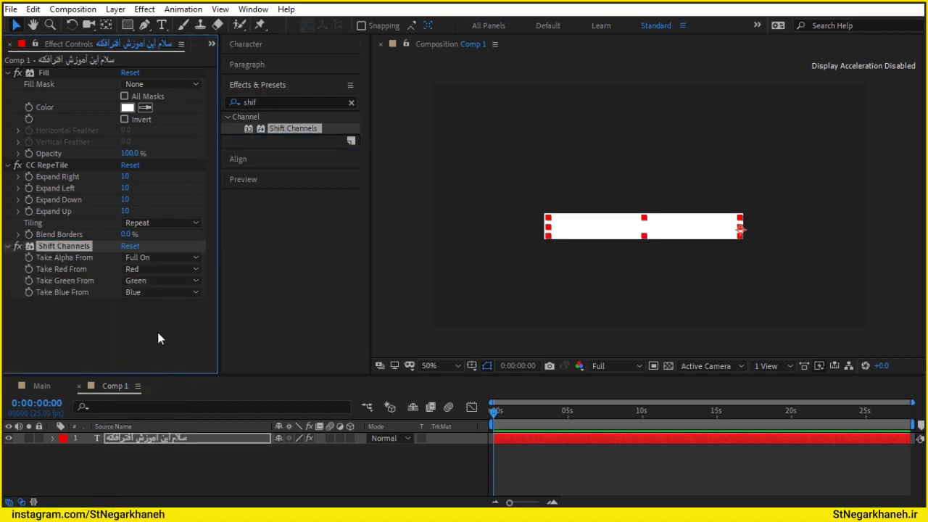
# - Add the CC Composite effect to the text layer
pyautogui.click(303, 96)
pyautogui.doubleClick(302, 100)
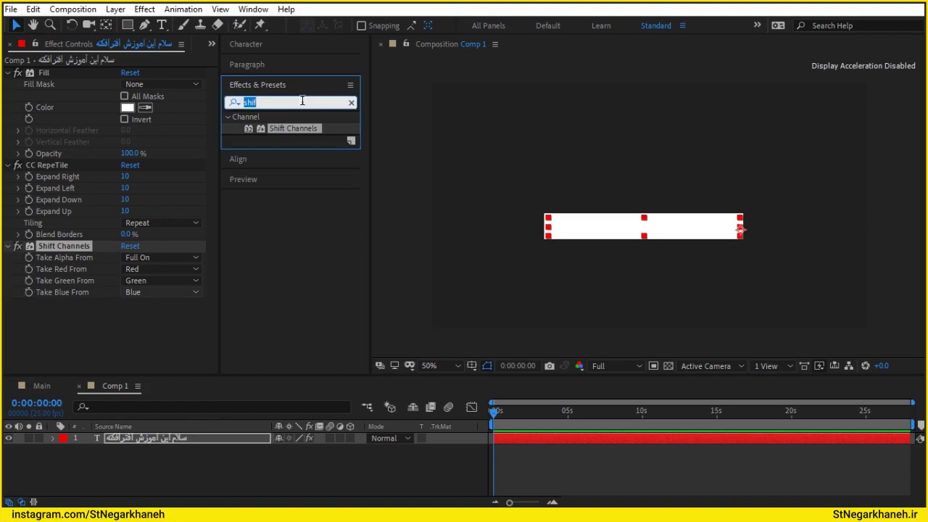
pyautogui.write('comp')
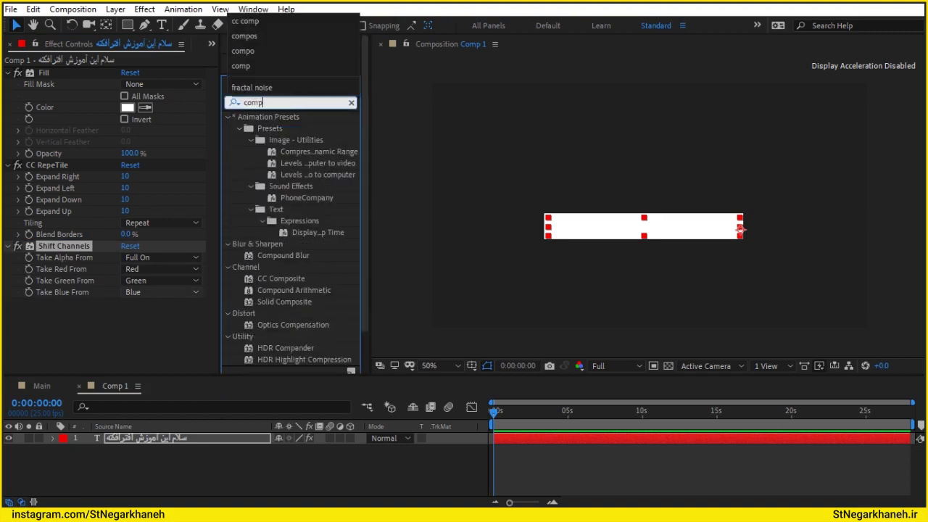
pyautogui.write('o')
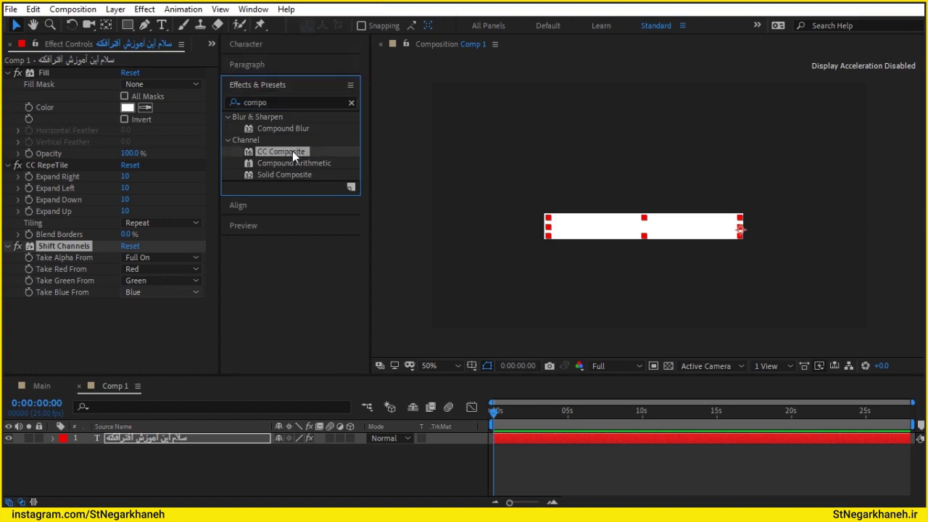
pyautogui.moveTo(292, 150); pyautogui.dragTo(143, 312)
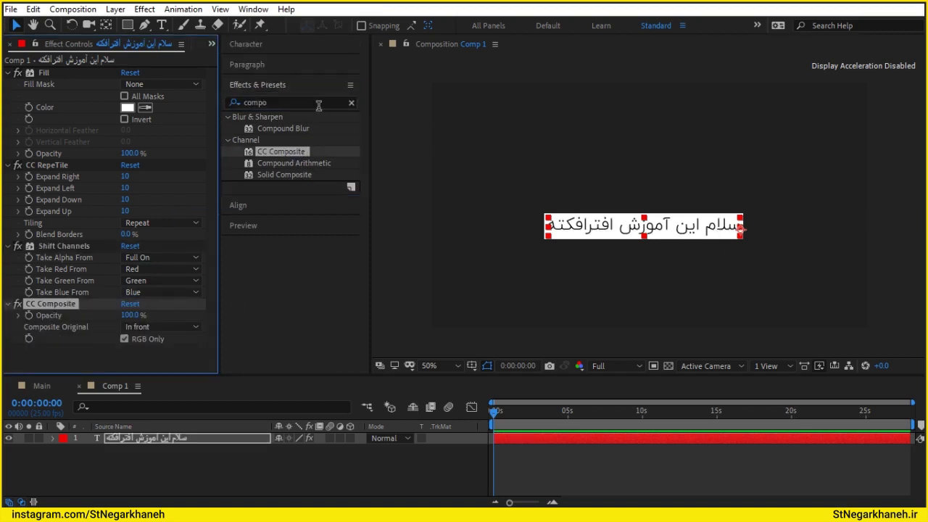
# - Collapse all four effects, clear the effects search and hide the effects library
pyautogui.click(7, 72)
pyautogui.click(7, 84)
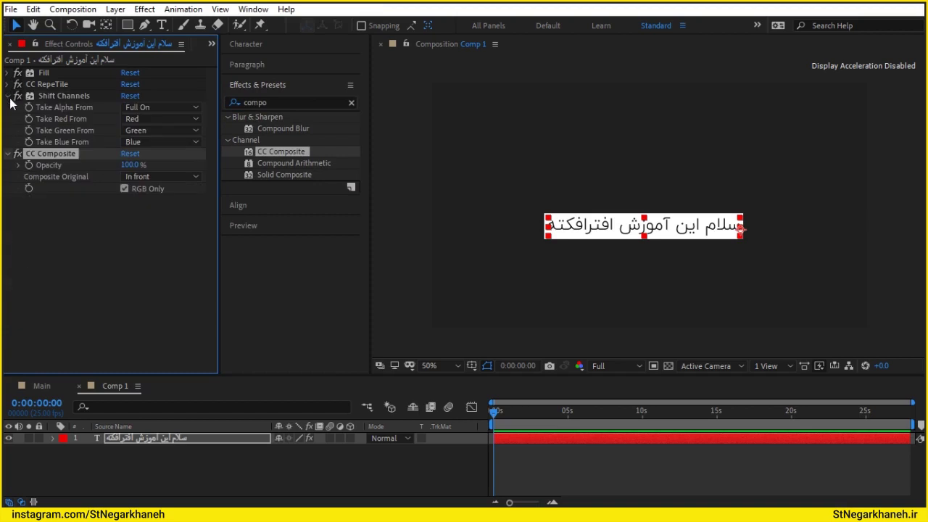
pyautogui.click(8, 96)
pyautogui.click(8, 95)
pyautogui.click(7, 95)
pyautogui.click(7, 107)
pyautogui.click(151, 245)
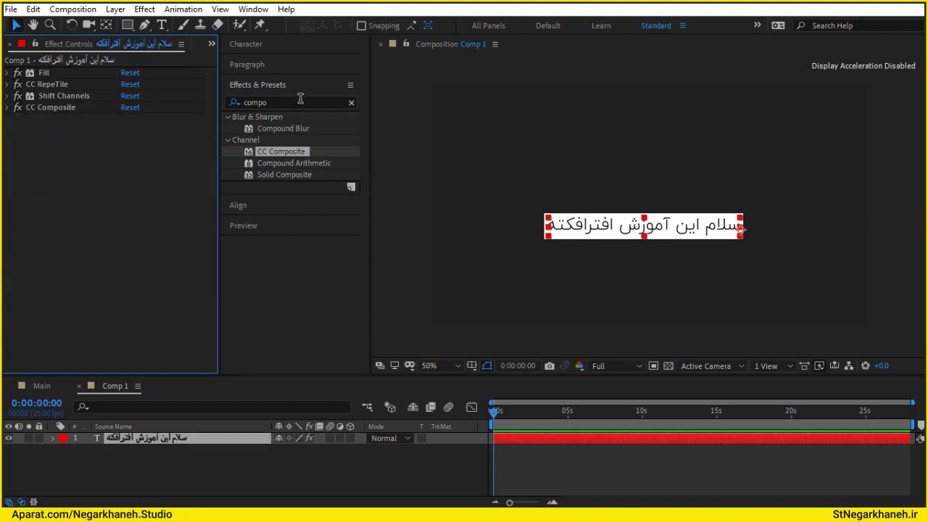
pyautogui.click(351, 103)
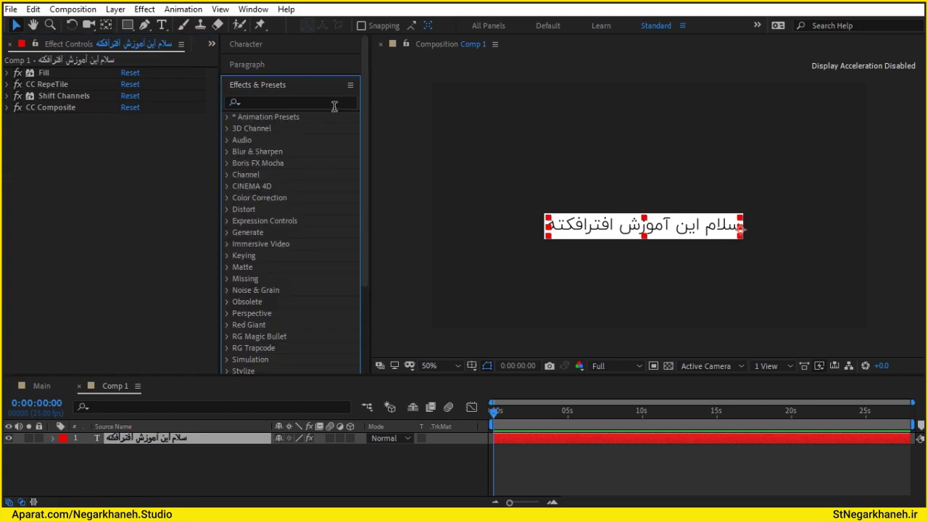
pyautogui.click(282, 85)
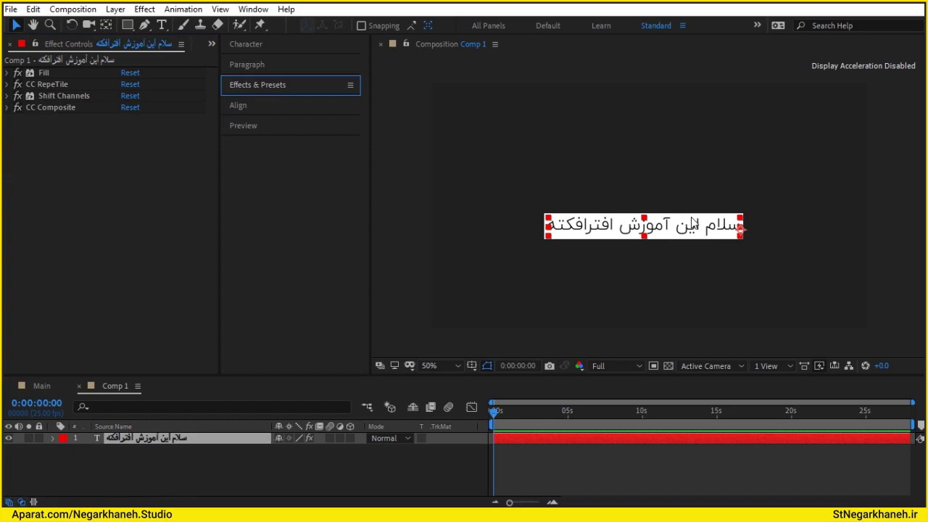
pyautogui.click(183, 8)
# - Apply the Typer2 animation preset from the User Presets V2 folder to the text layer
pyautogui.click(170, 438)
pyautogui.click(183, 9)
pyautogui.click(201, 41)
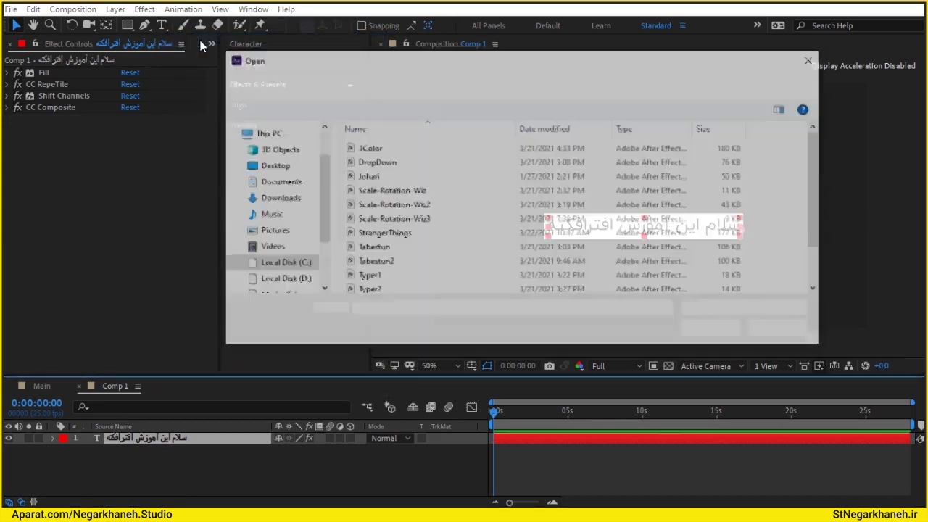
pyautogui.click(406, 287)
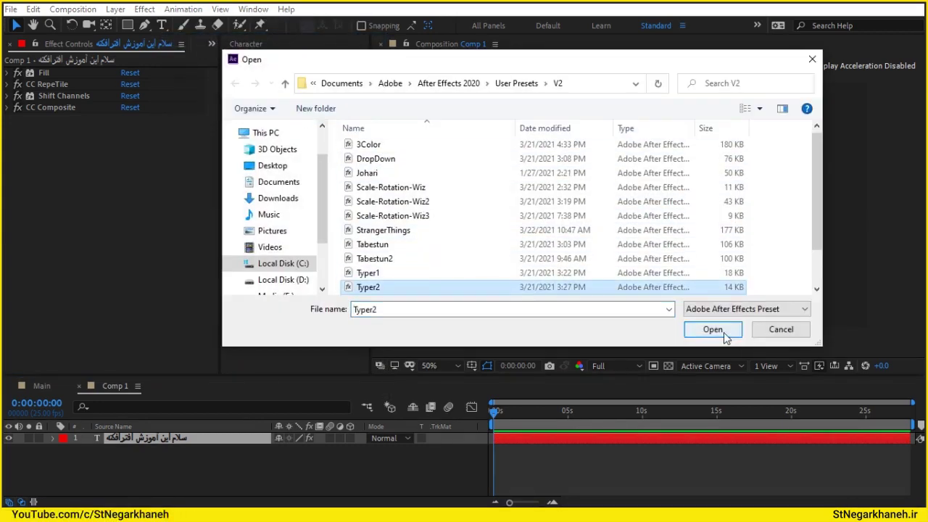
pyautogui.click(723, 332)
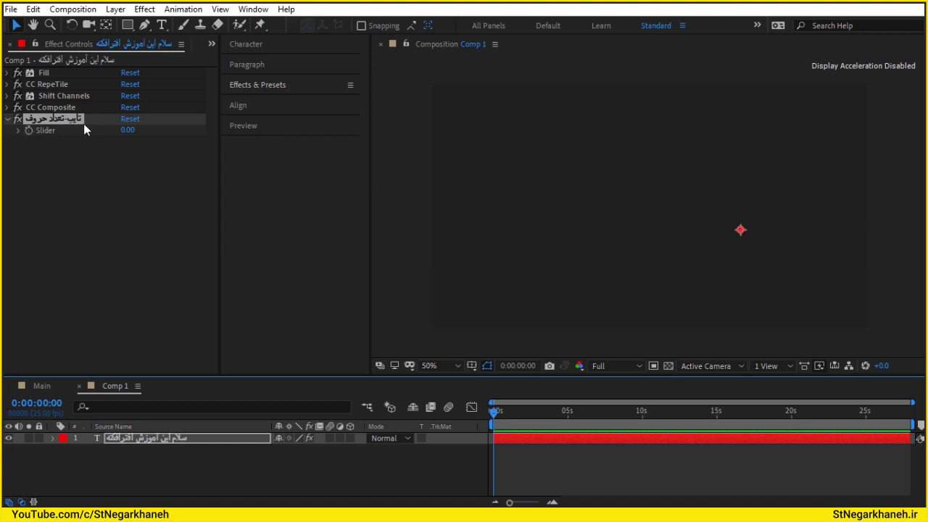
# - Keyframe the Slider from 0 at the start to 24 later, revealing the full line
pyautogui.click(27, 134)
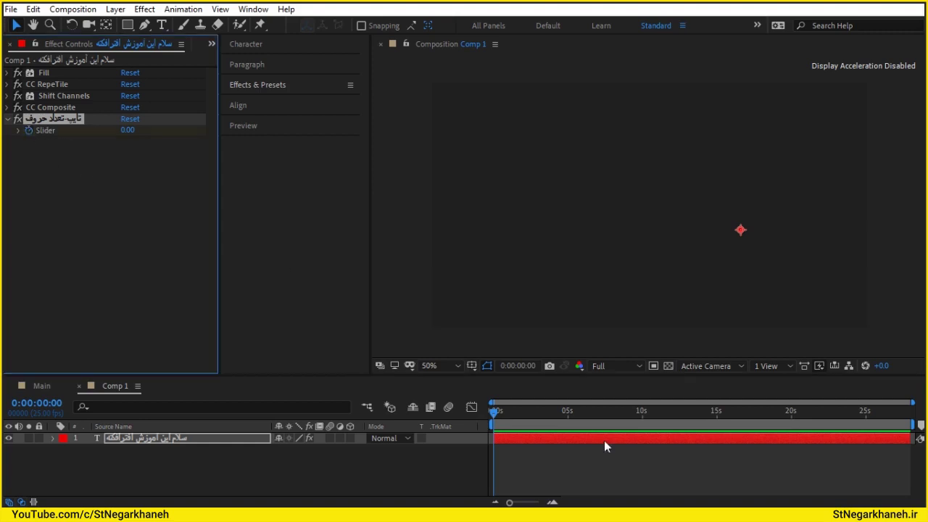
pyautogui.moveTo(533, 410); pyautogui.dragTo(552, 415)
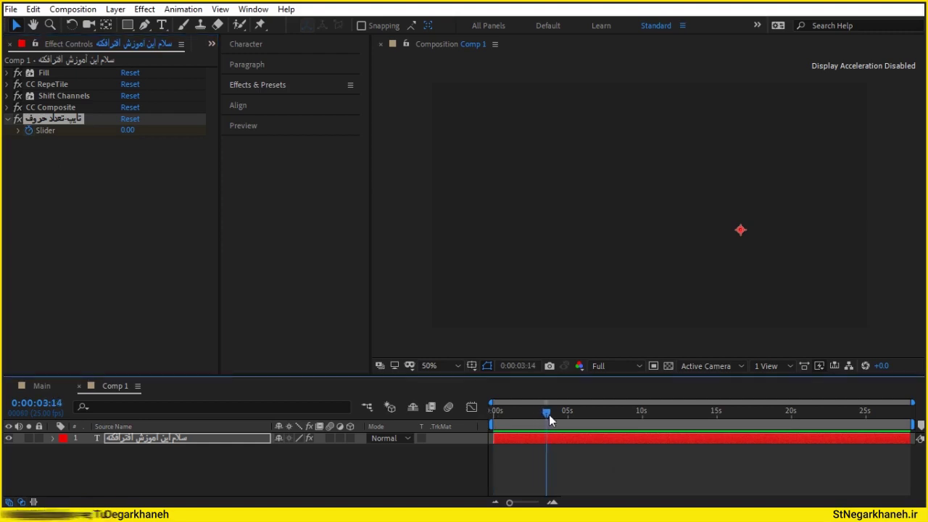
pyautogui.moveTo(128, 131); pyautogui.dragTo(131, 130)
pyautogui.click(129, 130)
pyautogui.press('Up')
pyautogui.press('Up')
pyautogui.press('Up')
pyautogui.press('Up')
pyautogui.press('Up')
pyautogui.press('Up')
pyautogui.press('Up')
pyautogui.press('Up')
pyautogui.press('Up')
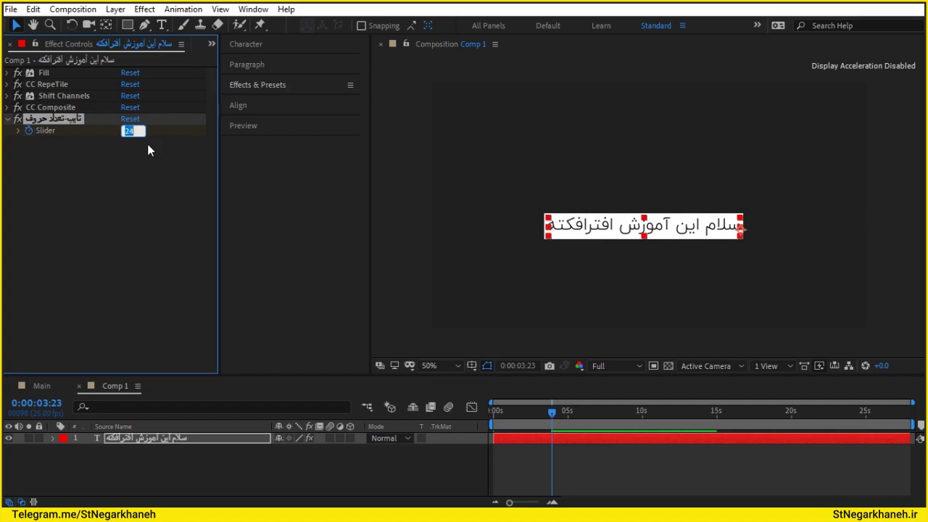
pyautogui.click(553, 477)
pyautogui.moveTo(539, 417); pyautogui.dragTo(420, 411)
pyautogui.press('space')
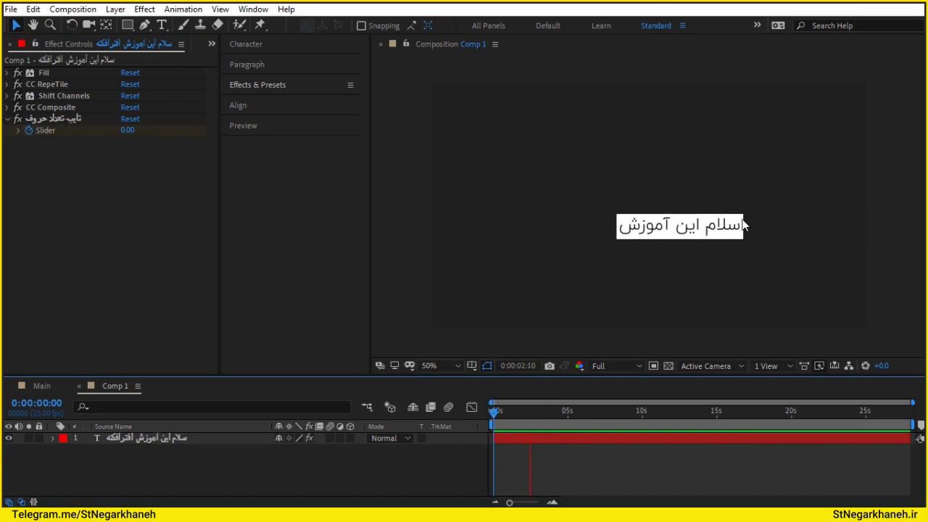
# - Move the 24 Slider keyframe earlier to about one second for faster typing
pyautogui.click(202, 441)
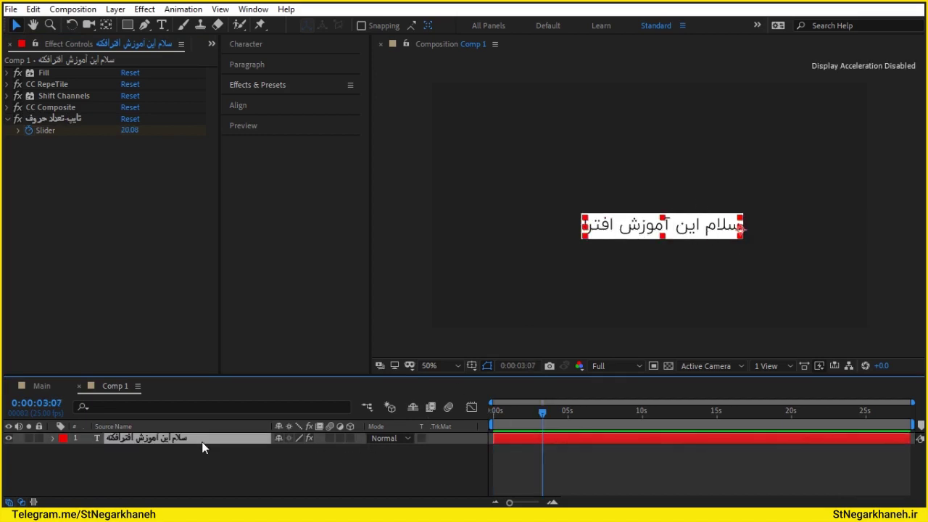
pyautogui.press('u')
pyautogui.moveTo(551, 462); pyautogui.dragTo(522, 461)
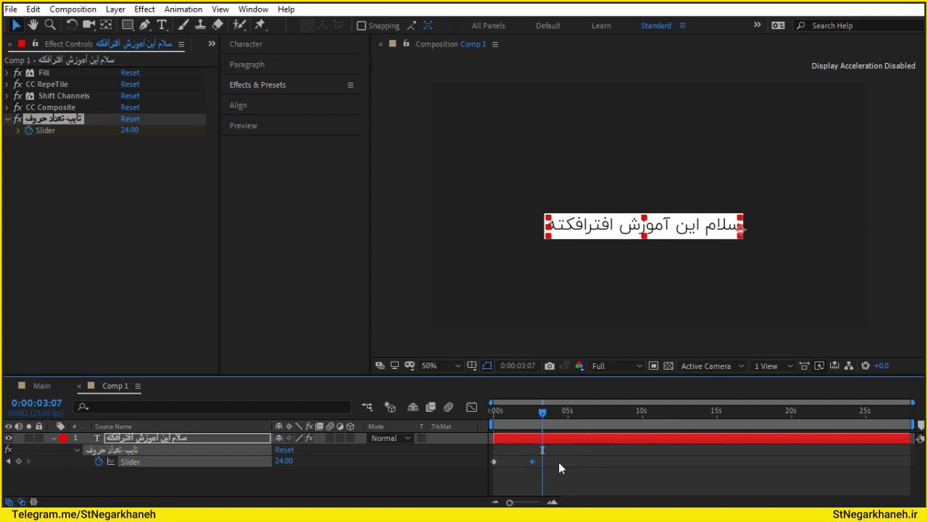
pyautogui.press('Home')
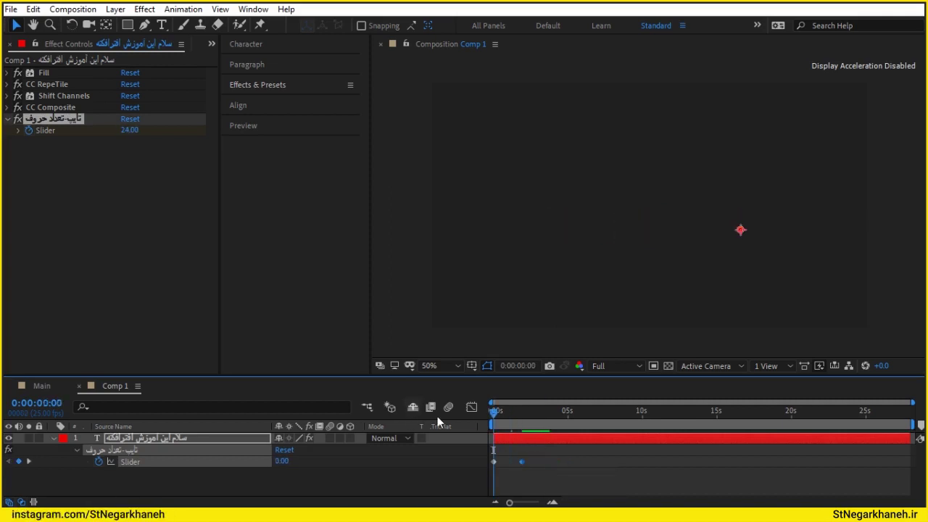
pyautogui.press('space')
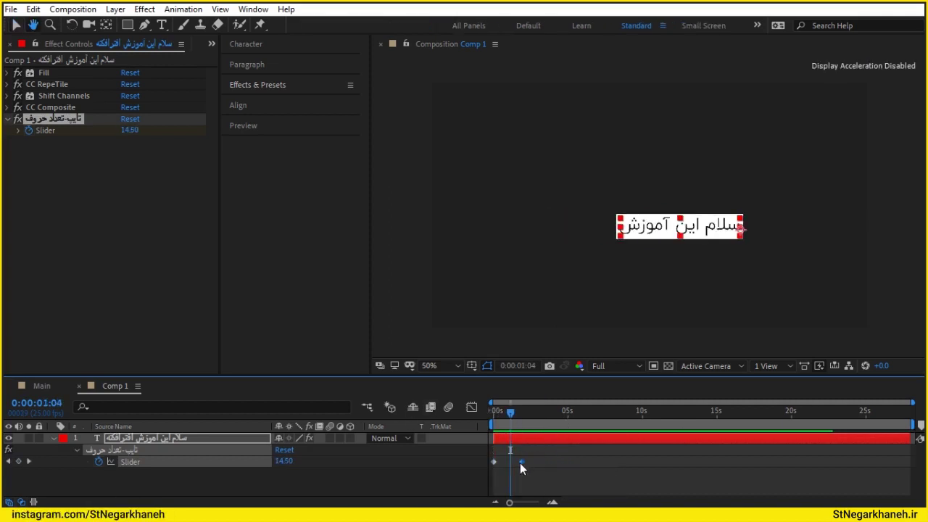
pyautogui.moveTo(521, 462); pyautogui.dragTo(507, 465)
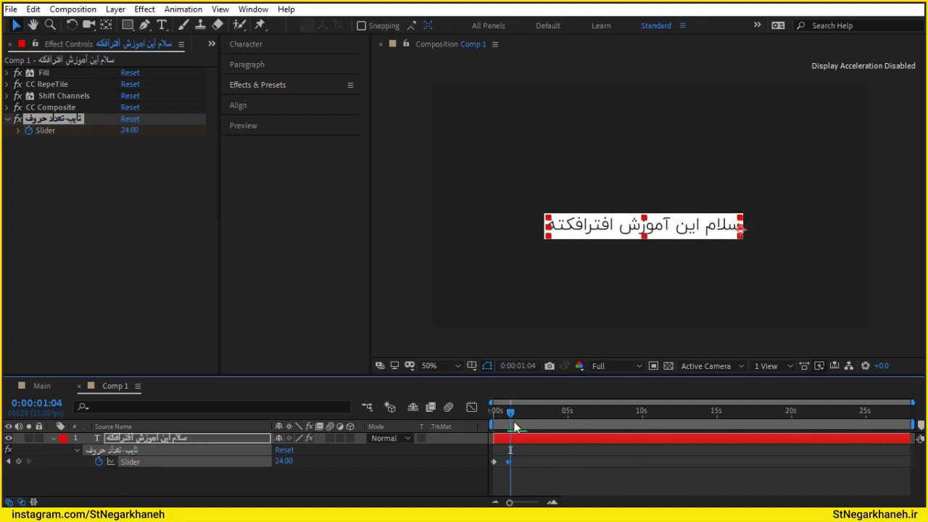
pyautogui.press('Home')
pyautogui.press('space')
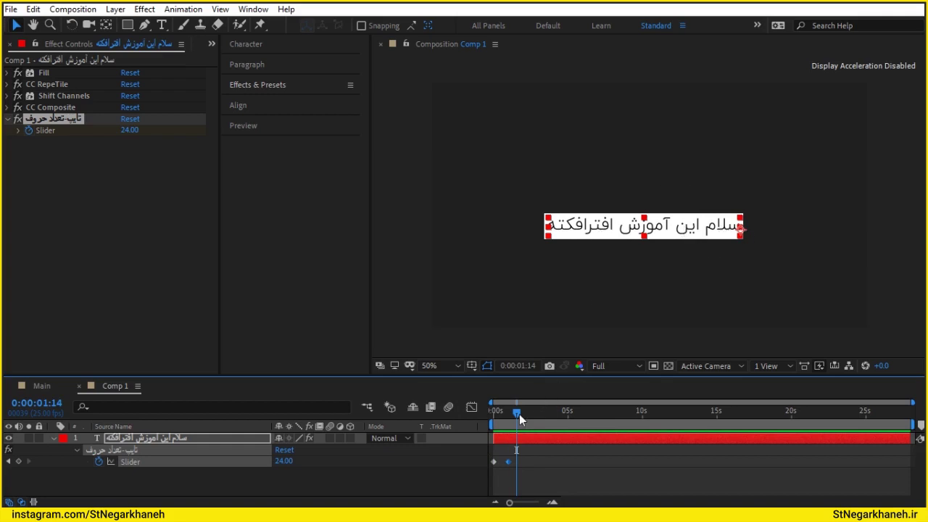
# - Add a Slider keyframe at 0:00:02:02 and enable Source Text keyframing at 0:00:02:03
pyautogui.moveTo(515, 412); pyautogui.dragTo(525, 416)
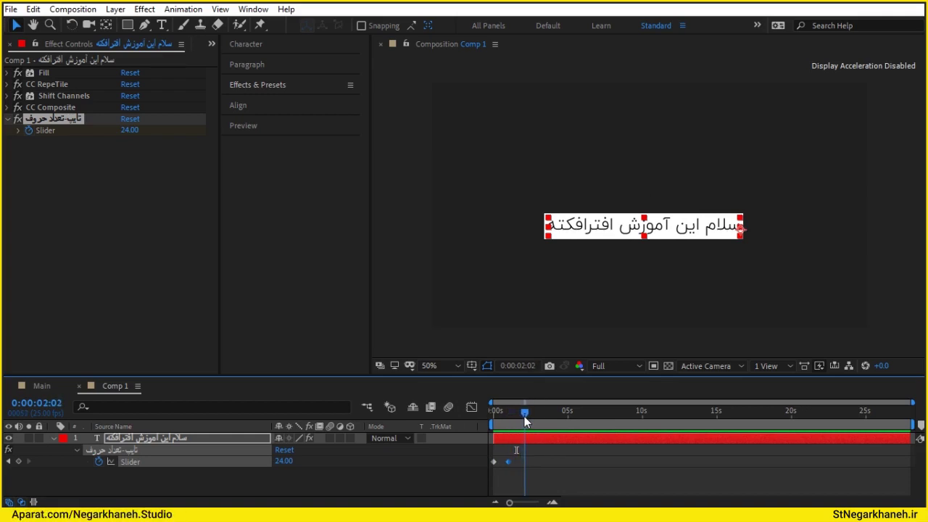
pyautogui.click(18, 463)
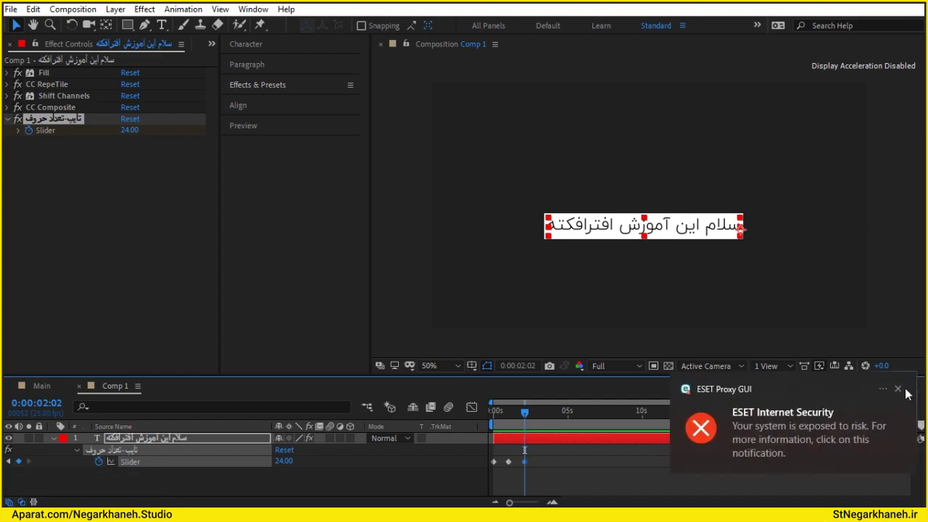
pyautogui.click(899, 390)
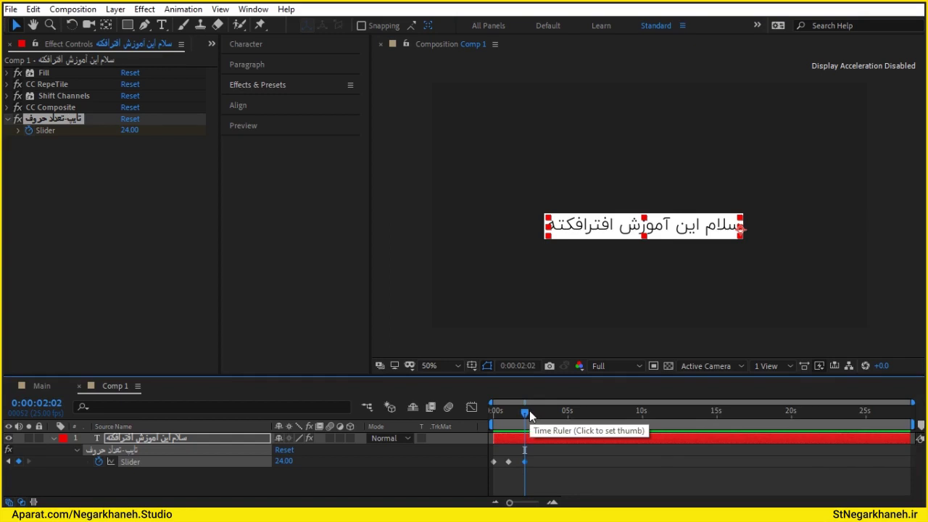
pyautogui.click(53, 438)
pyautogui.click(53, 438)
pyautogui.click(65, 461)
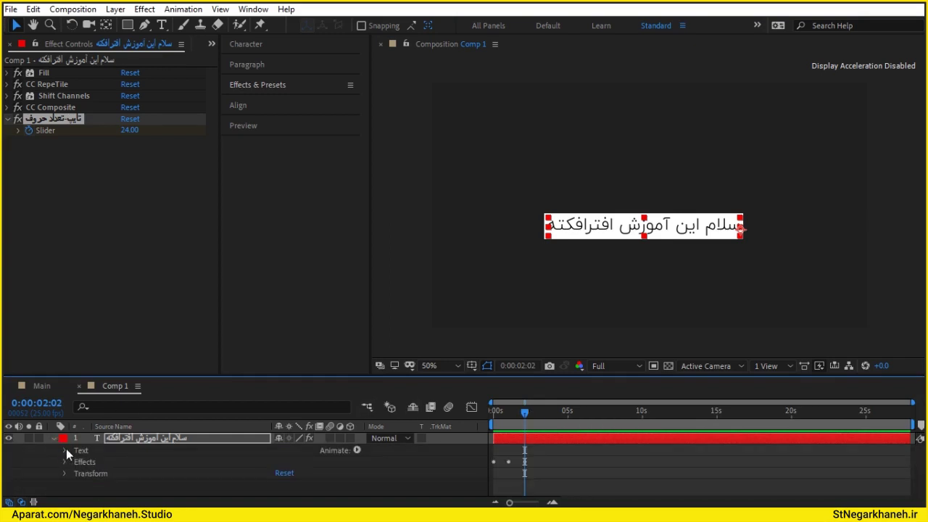
pyautogui.click(66, 450)
pyautogui.moveTo(155, 374); pyautogui.dragTo(159, 321)
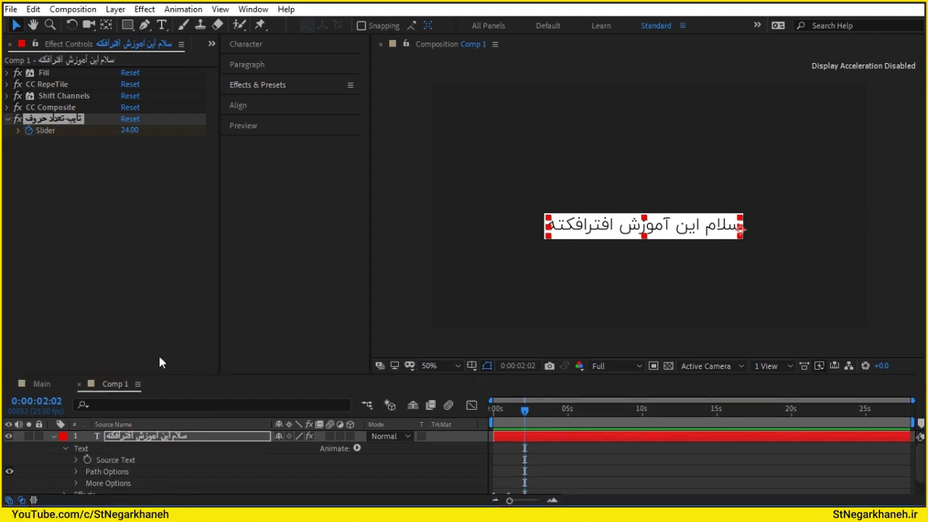
pyautogui.click(87, 408)
pyautogui.press('=')
pyautogui.press('=')
pyautogui.click(579, 364)
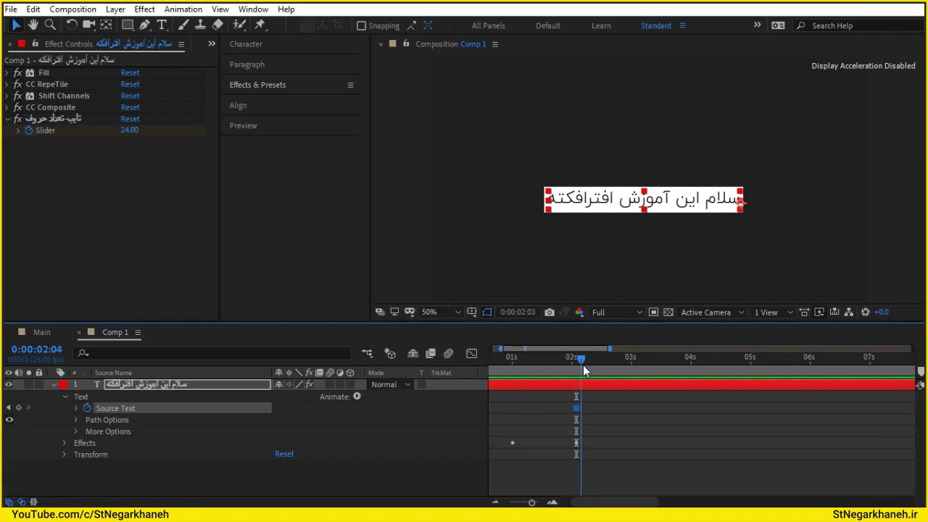
# - Change the Source Text to 'استودیو طراحی نگارخانه'
pyautogui.doubleClick(97, 385)
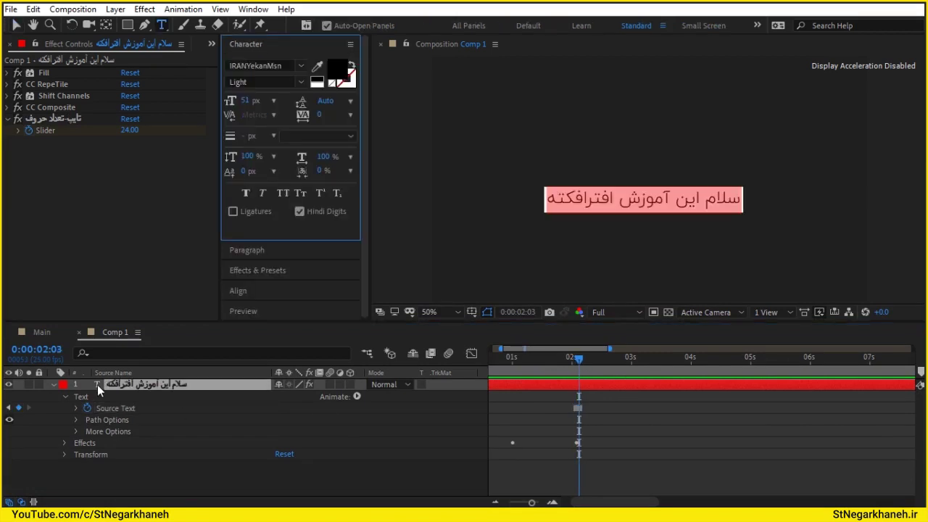
pyautogui.write('sd')
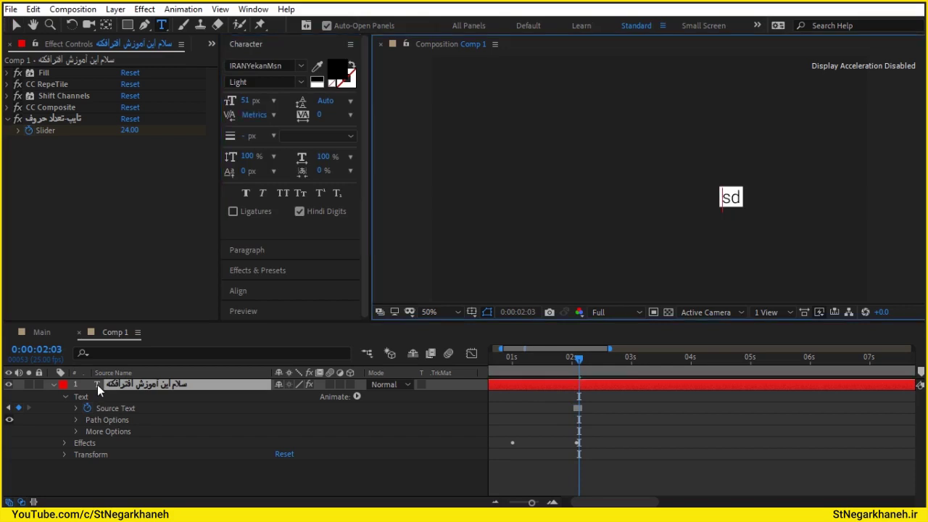
pyautogui.write('استودیو طرا')
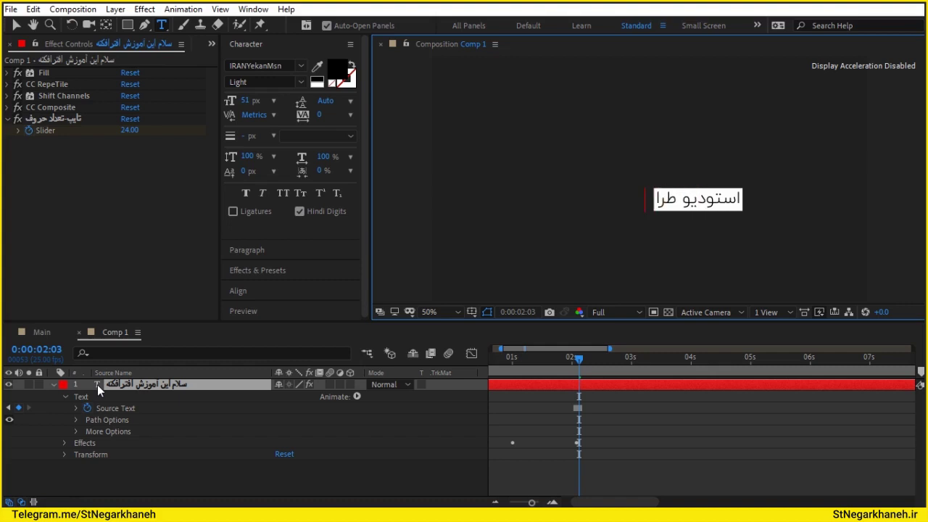
pyautogui.write('حی نگا')
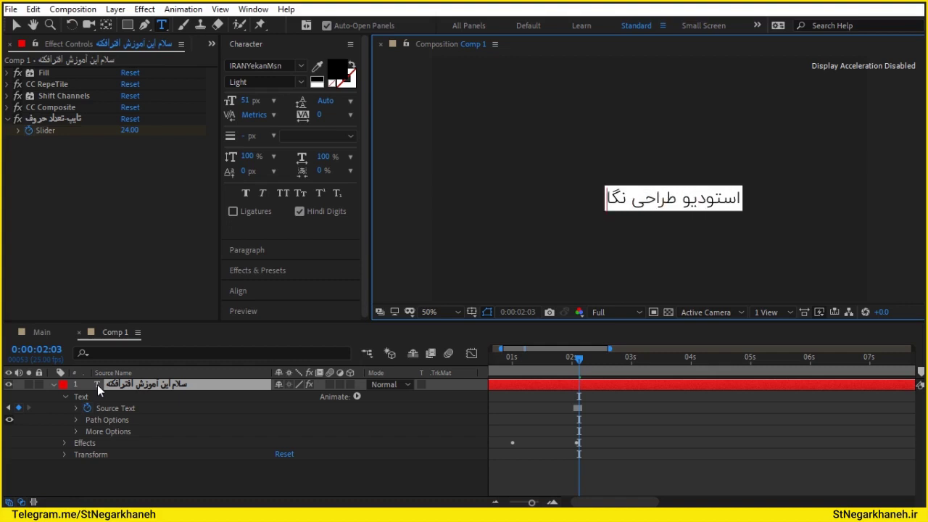
pyautogui.write('رهانه')
pyautogui.press('BackSpace')
pyautogui.press('BackSpace')
pyautogui.press('BackSpace')
pyautogui.press('BackSpace')
pyautogui.write('خانه')
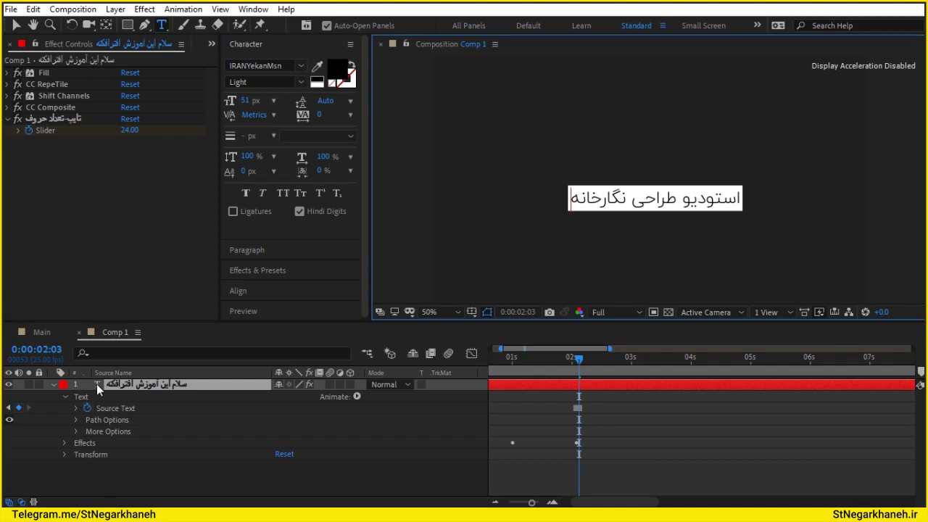
pyautogui.click(16, 25)
# - Set the typing Slider to 0 at 0:00:02:03
pyautogui.click(129, 130)
pyautogui.write('0')
pyautogui.click(615, 425)
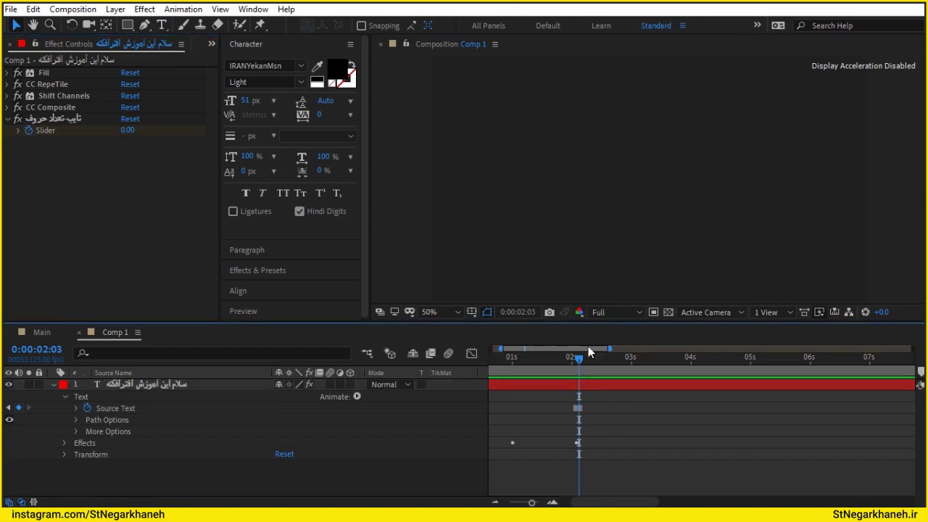
# - Keyframe the Slider at 22 a little later, preview the typing, then zoom the timeline out
pyautogui.moveTo(579, 357); pyautogui.dragTo(605, 358)
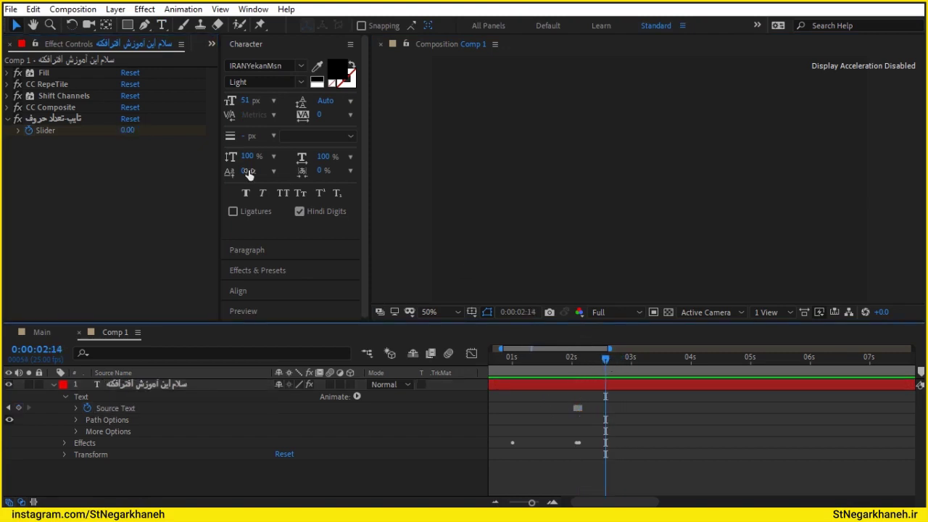
pyautogui.click(127, 130)
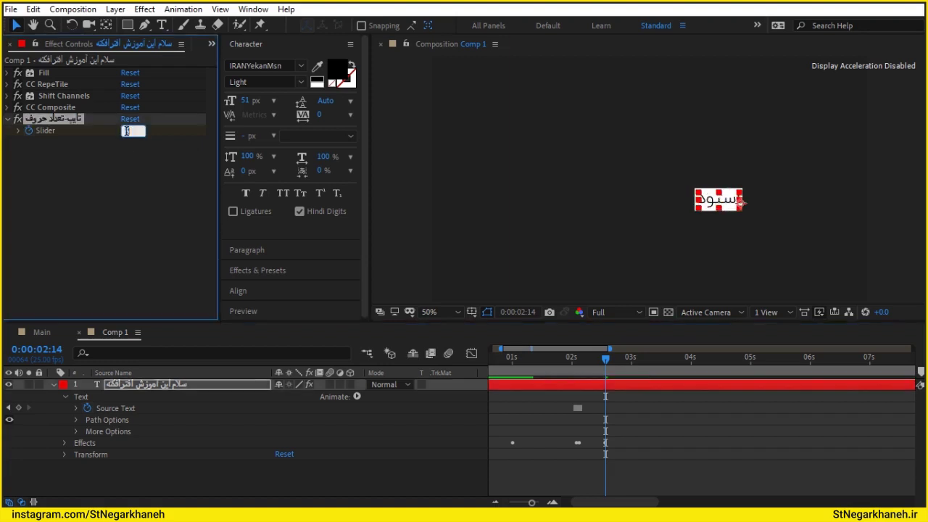
pyautogui.write('10')
pyautogui.press('Return')
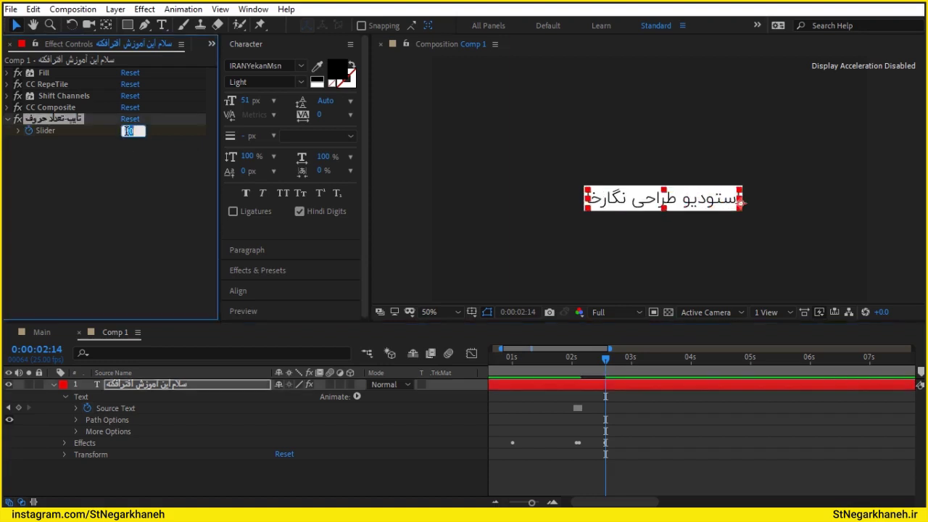
pyautogui.press('Up')
pyautogui.press('Up')
pyautogui.click(622, 395)
pyautogui.moveTo(538, 351); pyautogui.dragTo(389, 366)
pyautogui.press('space')
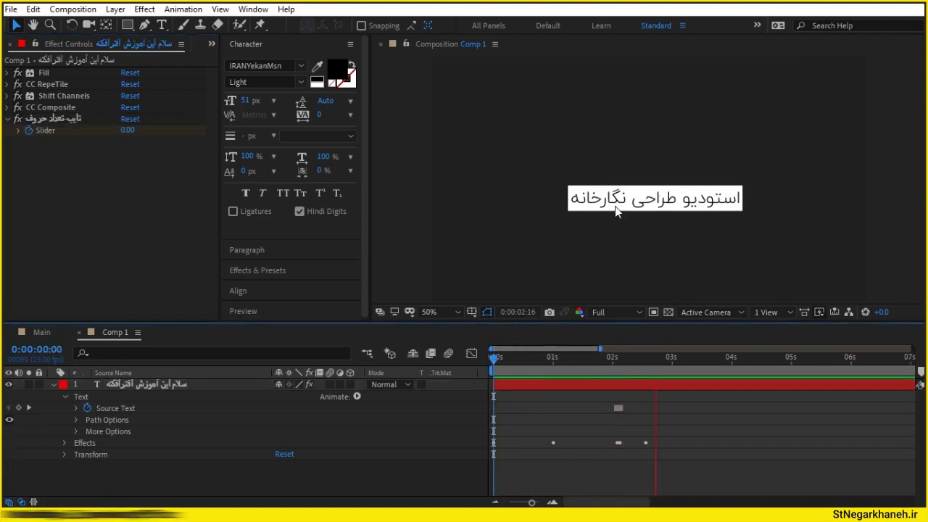
pyautogui.press('space')
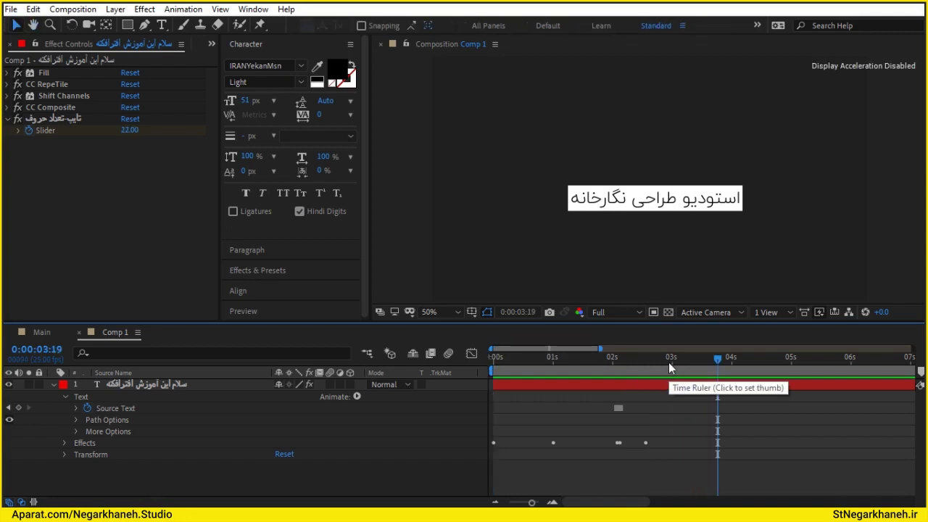
pyautogui.press('-')
pyautogui.press('-')
pyautogui.press('-')
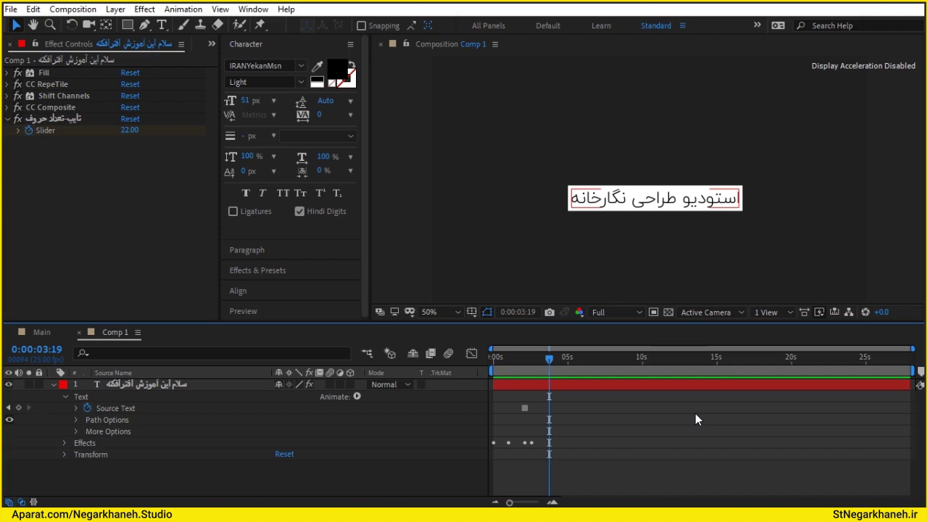
# - Add a Slider Control effect from Expression Controls to the text layer
pyautogui.click(53, 385)
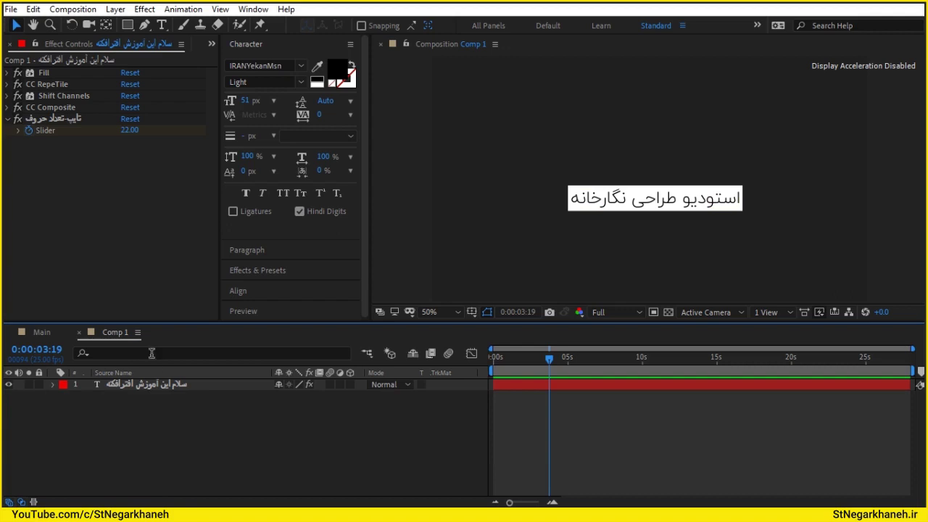
pyautogui.click(150, 385)
pyautogui.click(138, 10)
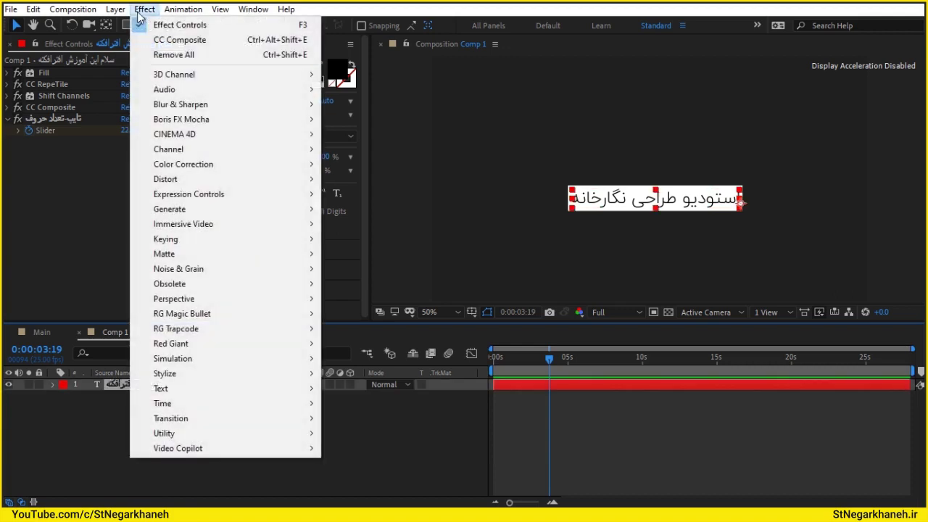
pyautogui.moveTo(226, 197)
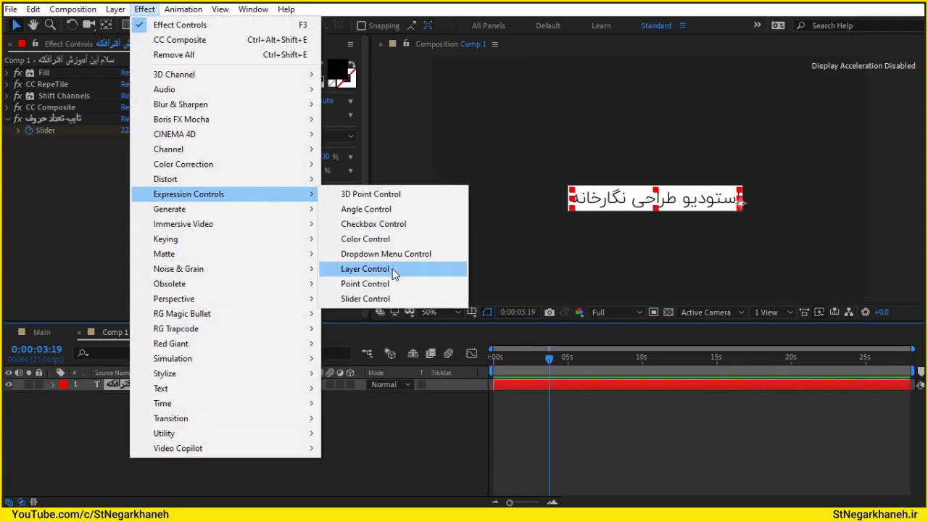
pyautogui.click(389, 299)
pyautogui.click(44, 140)
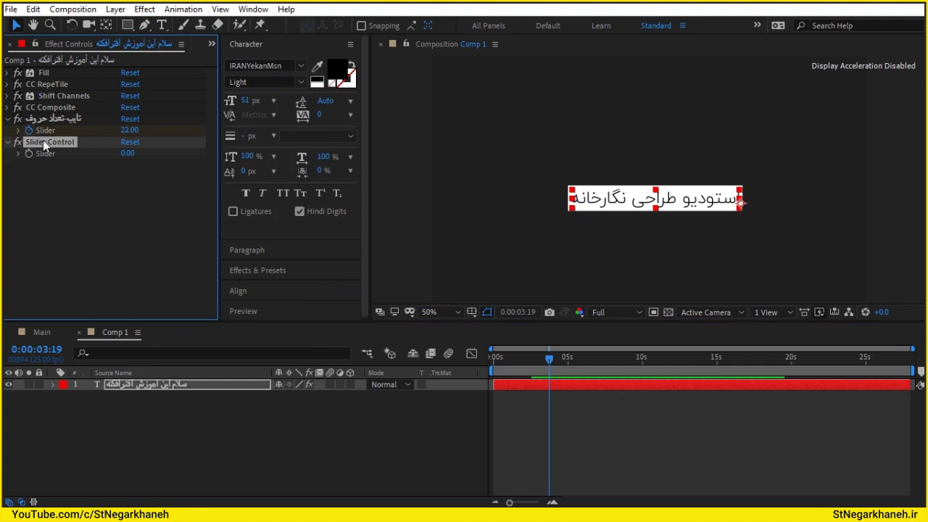
pyautogui.click(9, 85)
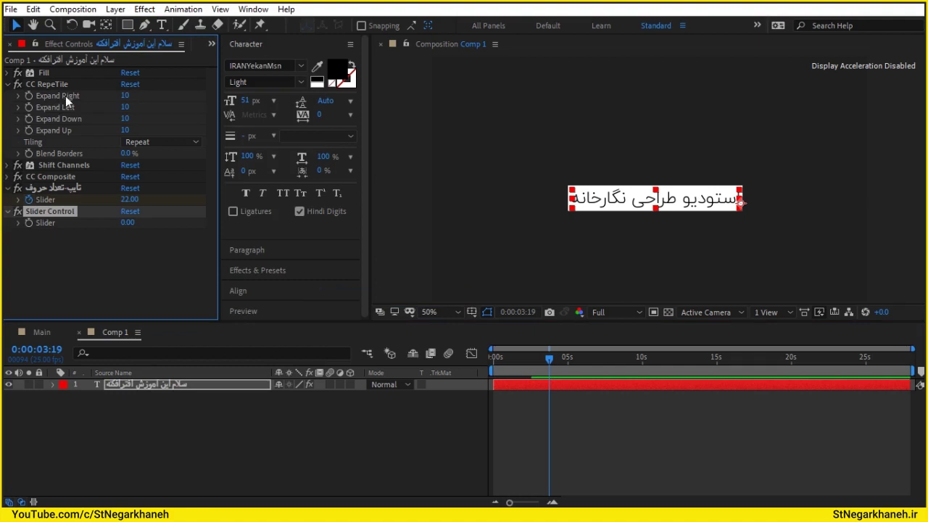
pyautogui.click(125, 97)
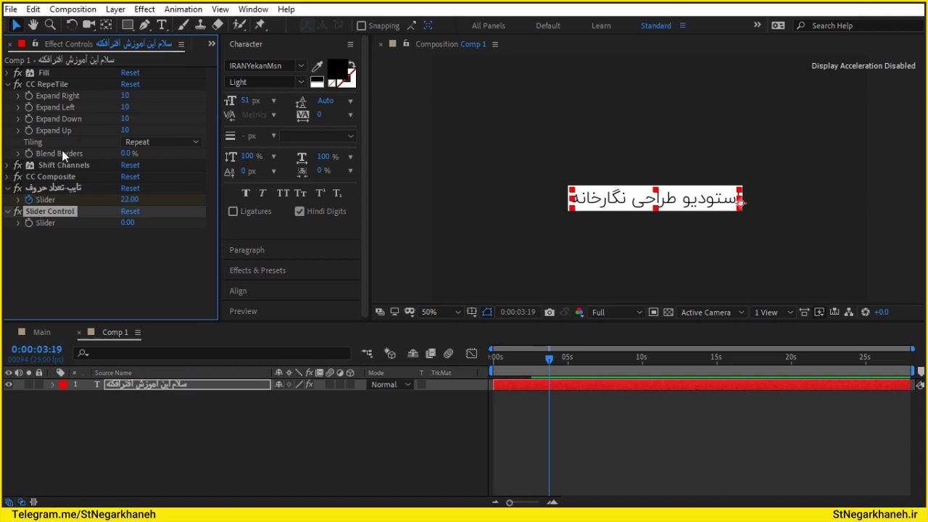
# - Duplicate the Slider Control and name the two sliders B/P and Ch/R
pyautogui.click(60, 211)
pyautogui.hotkey('ctrl', 'd')
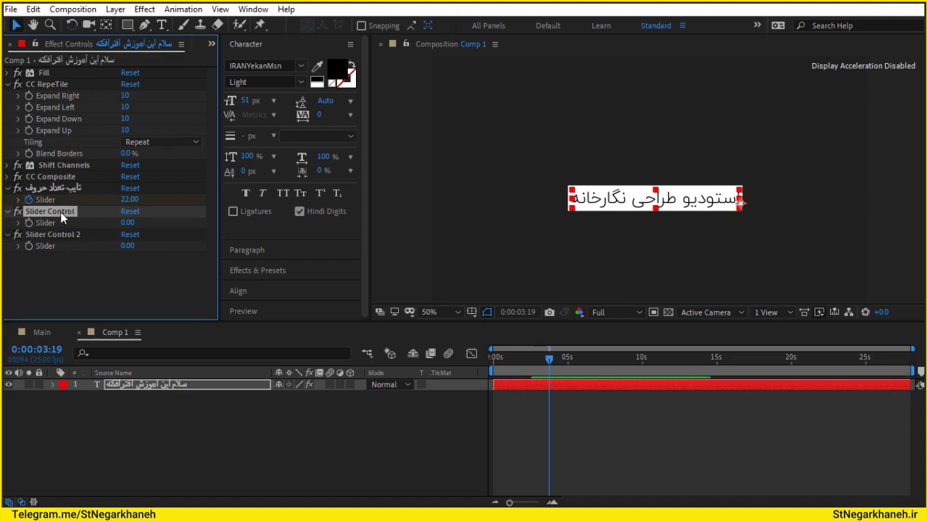
pyautogui.press('Return')
pyautogui.write('ه')
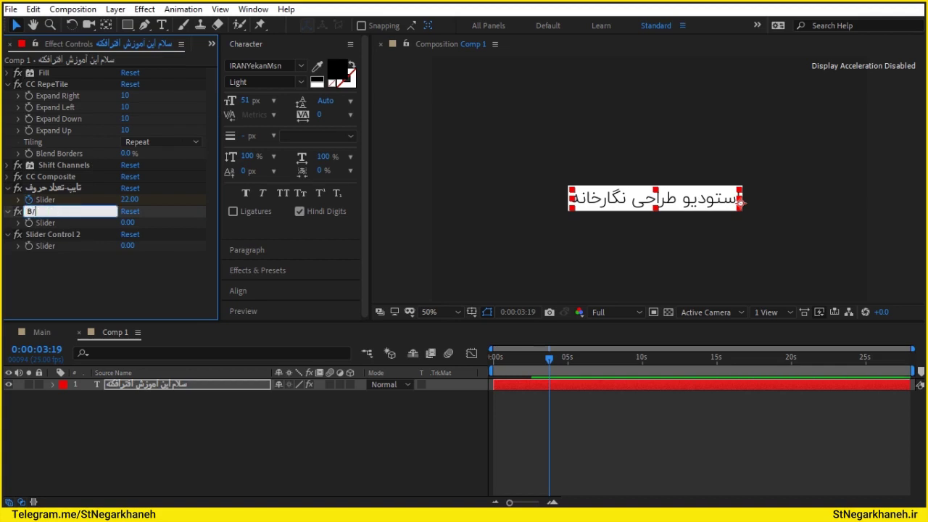
pyautogui.write('P')
pyautogui.press('Return')
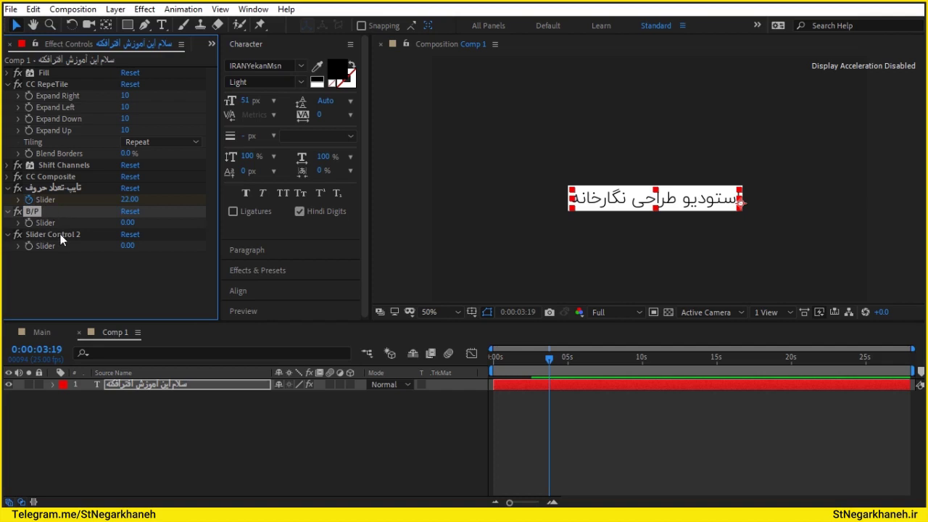
pyautogui.click(60, 234)
pyautogui.press('Return')
pyautogui.write('Ch/R')
pyautogui.press('Return')
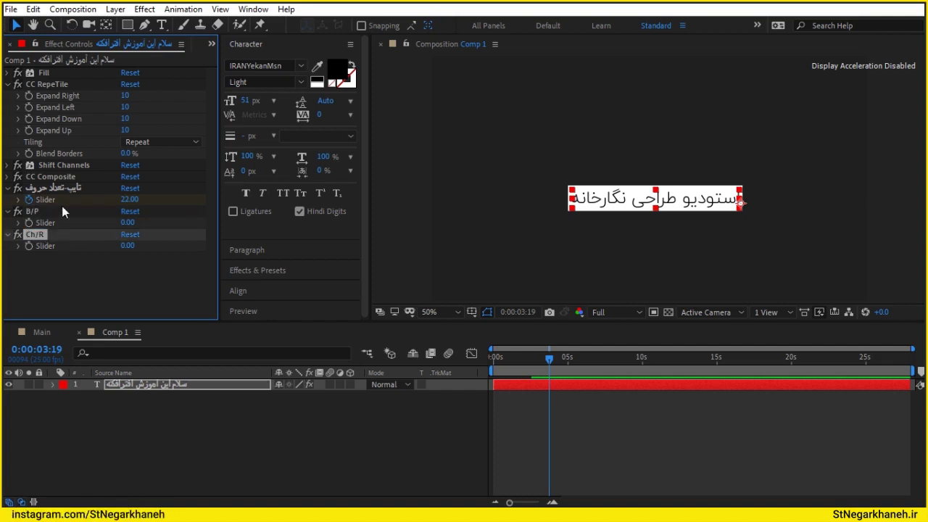
# - Add expressions to all four CC RepeTile Expand values, linking Up to Down and Left to Right
pyautogui.keyDown('alt'); pyautogui.click(28, 96); pyautogui.keyUp('alt')
pyautogui.keyDown('alt'); pyautogui.click(29, 106); pyautogui.keyUp('alt')
pyautogui.keyDown('alt'); pyautogui.click(29, 119); pyautogui.keyUp('alt')
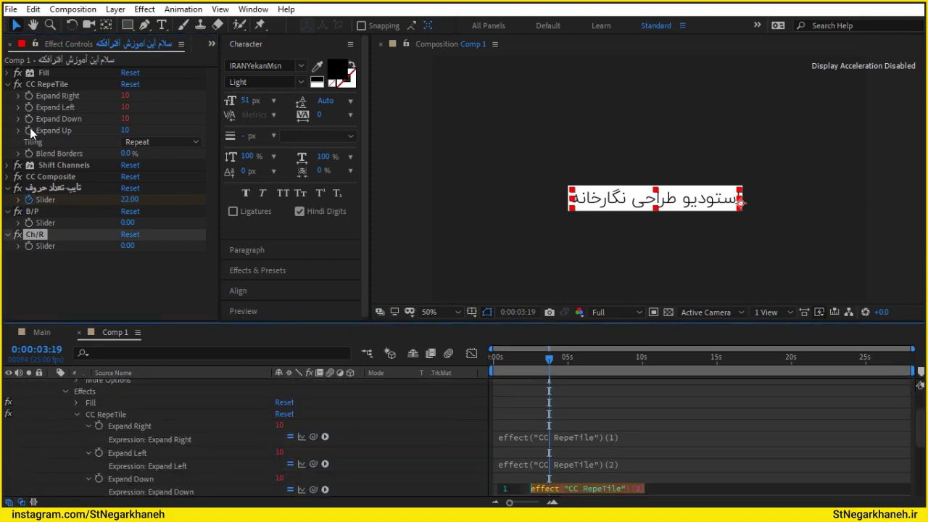
pyautogui.keyDown('alt'); pyautogui.click(30, 131); pyautogui.keyUp('alt')
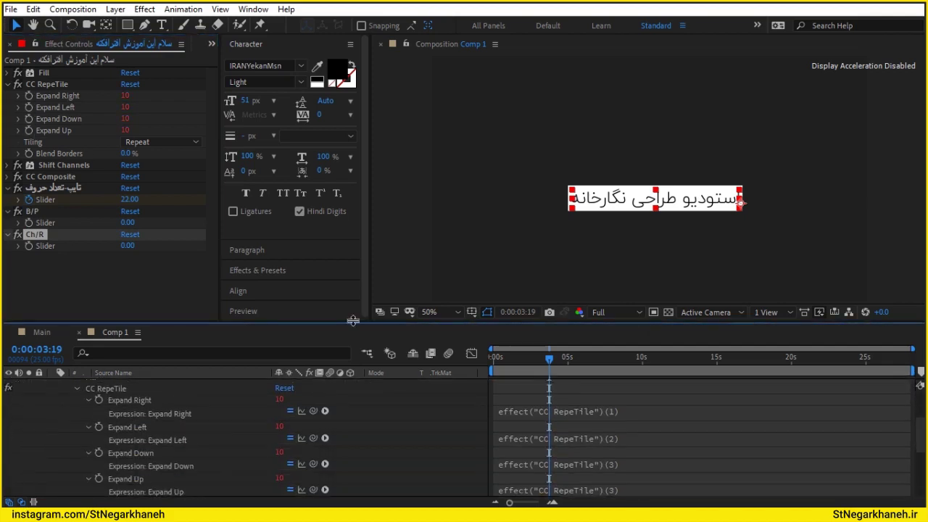
pyautogui.click(139, 478)
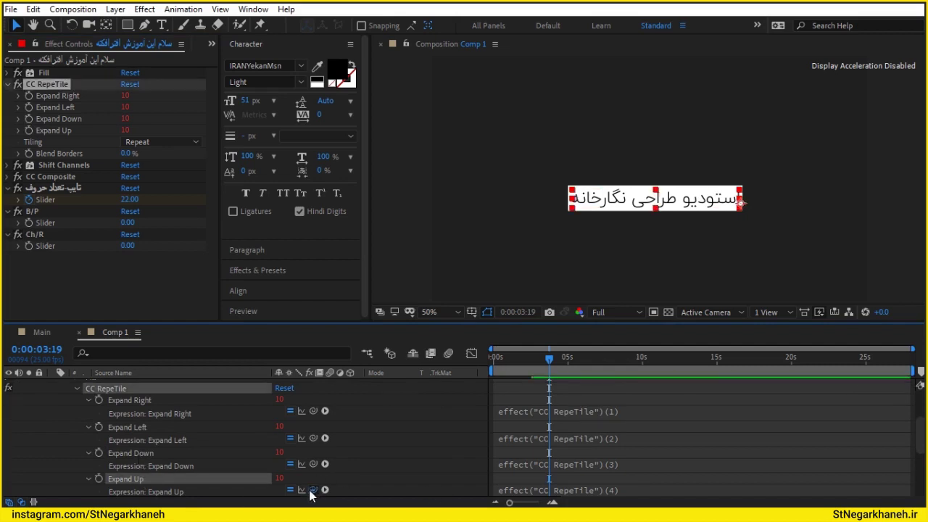
pyautogui.moveTo(310, 490); pyautogui.dragTo(149, 450)
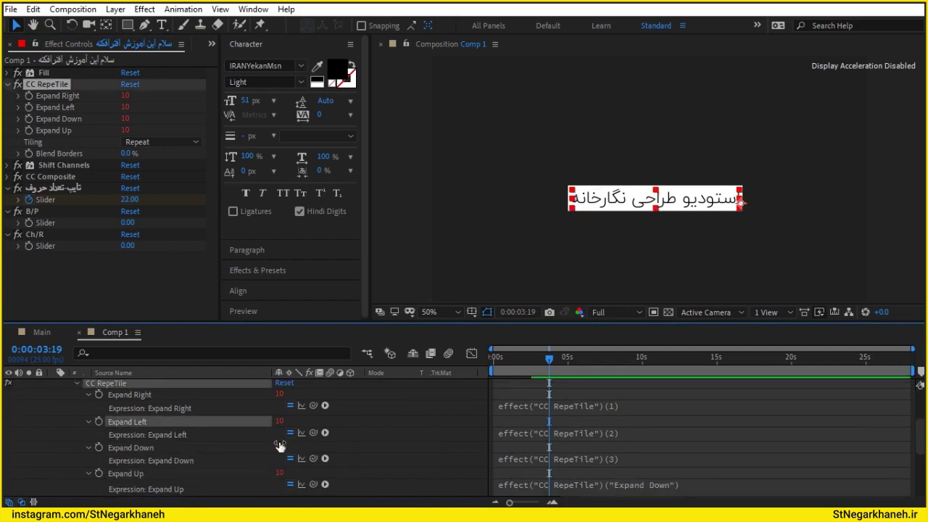
pyautogui.moveTo(313, 433); pyautogui.dragTo(211, 395)
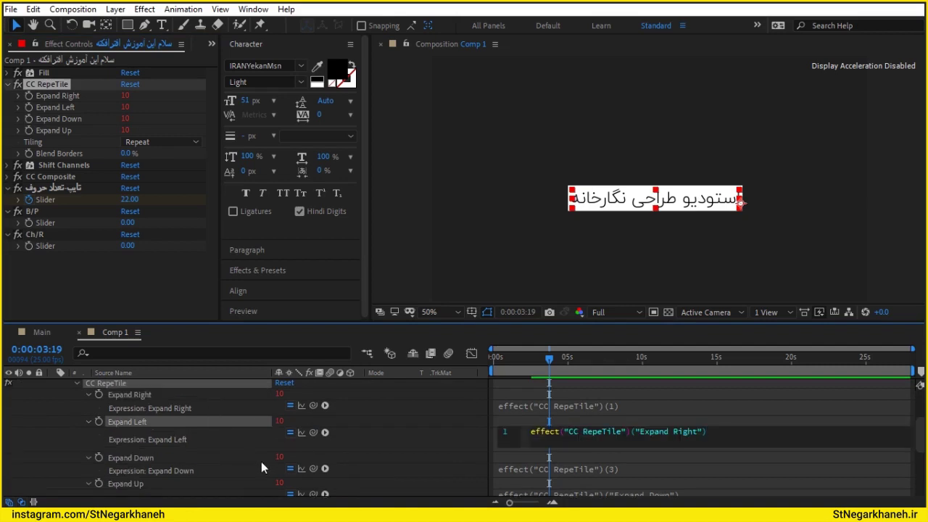
# - Link Expand Down to the B/P slider and Expand Right to Ch/R, with B/P 45 and Ch/R 51
pyautogui.click(238, 455)
pyautogui.moveTo(312, 469)
pyautogui.mouseDown()
pyautogui.moveTo(79, 298)
pyautogui.moveTo(35, 220)
pyautogui.mouseUp()
pyautogui.moveTo(313, 411); pyautogui.dragTo(58, 246)
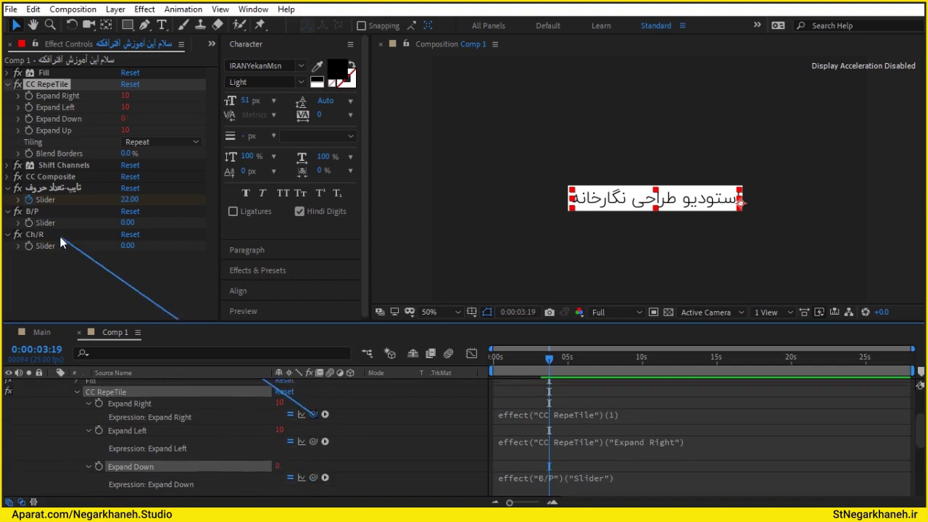
pyautogui.click(72, 288)
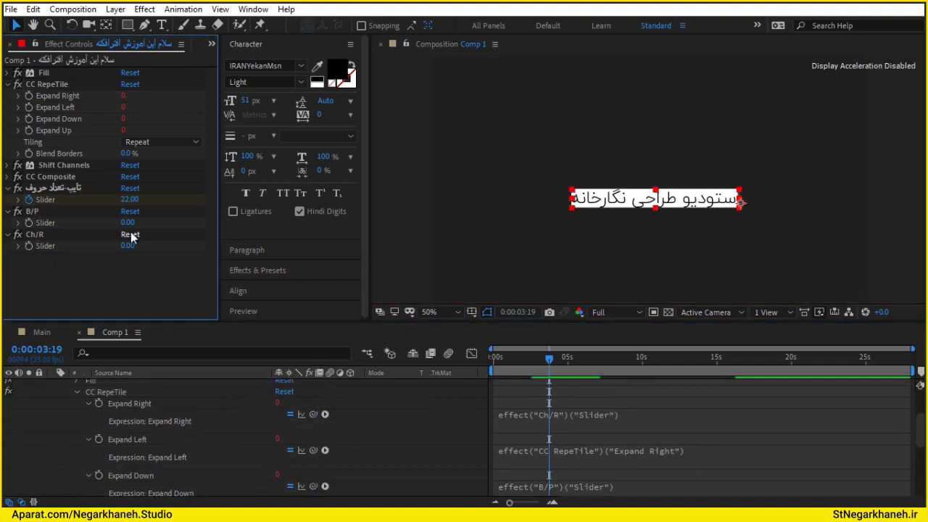
pyautogui.moveTo(127, 223)
pyautogui.mouseDown()
pyautogui.moveTo(166, 221)
pyautogui.moveTo(134, 222)
pyautogui.moveTo(164, 246)
pyautogui.moveTo(149, 224)
pyautogui.mouseUp()
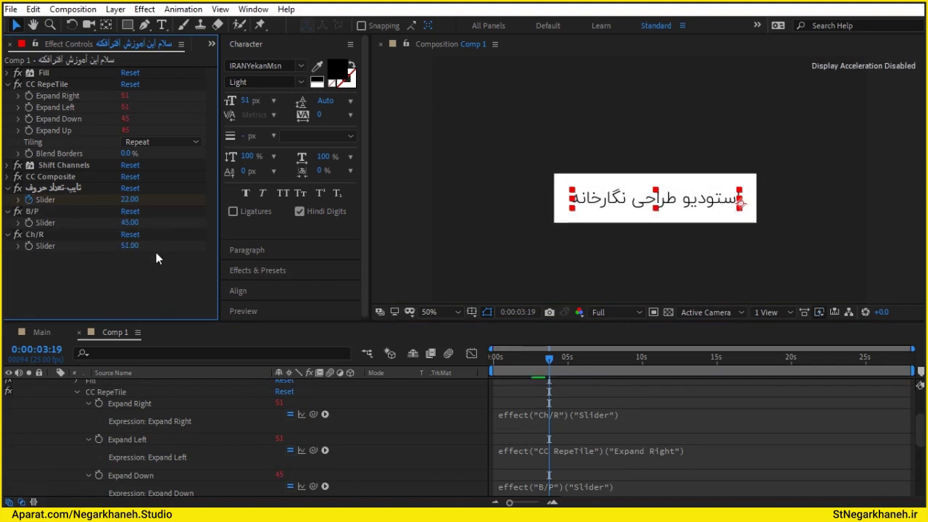